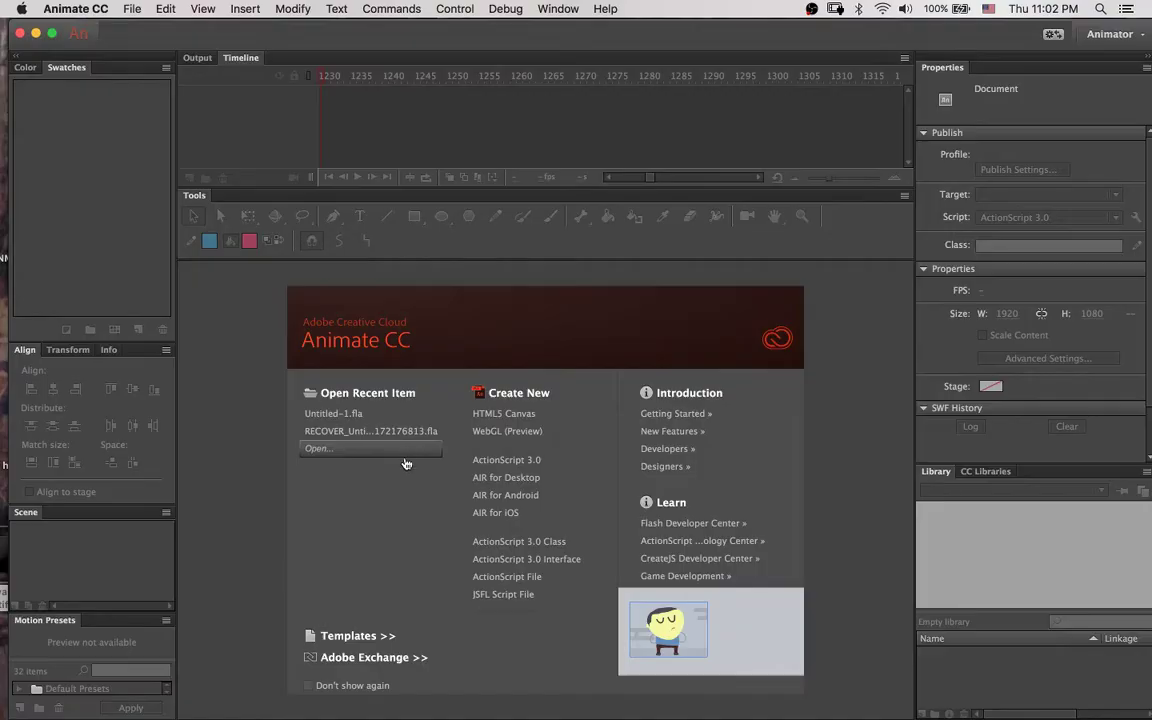
# Create a new ActionScript 3.0 document and set its stage size to 1920 by 1080 pixels.
pyautogui.click(506, 460)
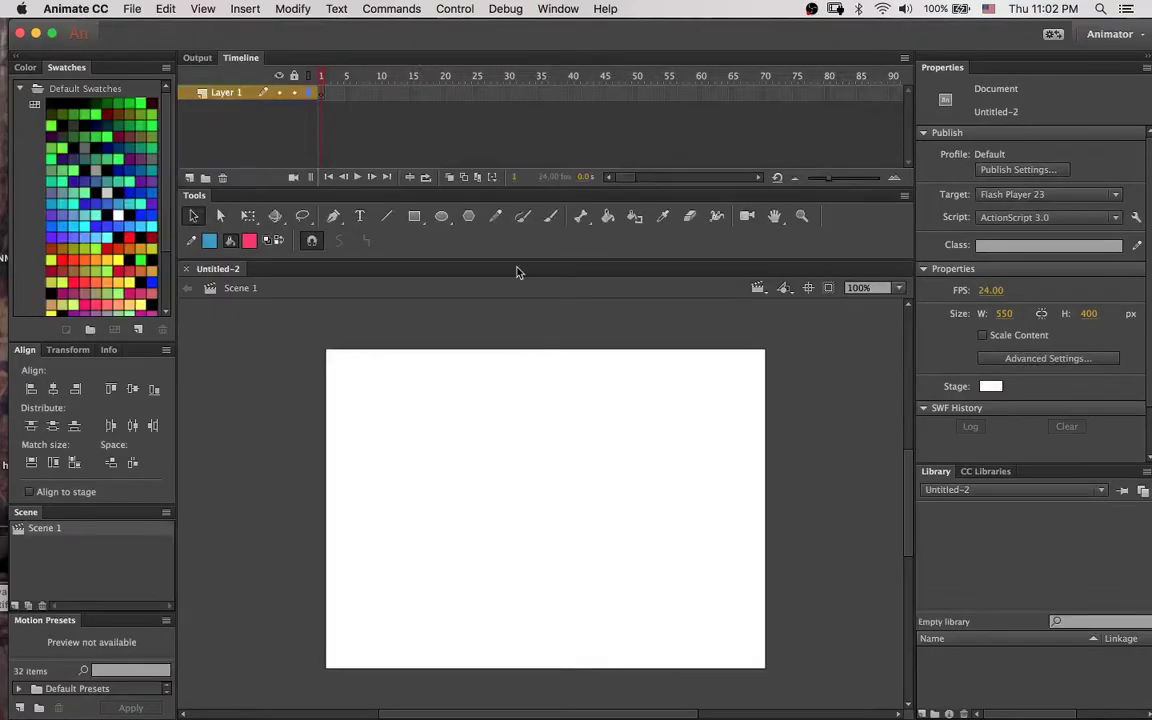
pyautogui.click(212, 7)
pyautogui.click(300, 28)
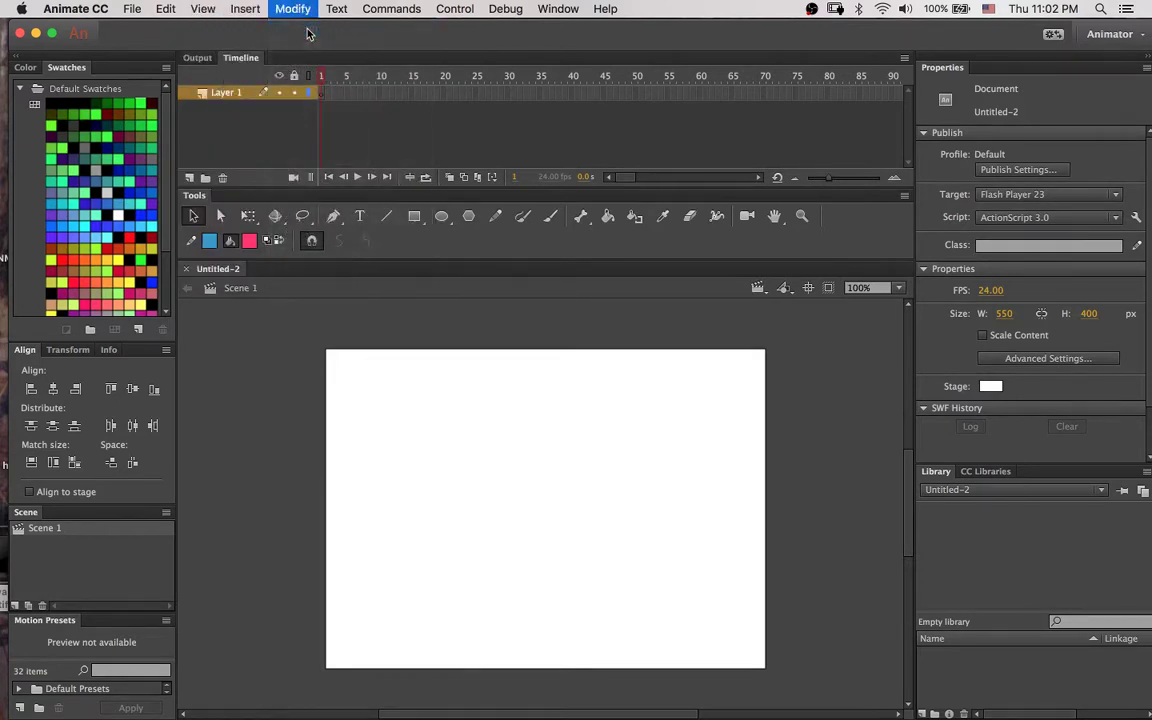
pyautogui.click(430, 298)
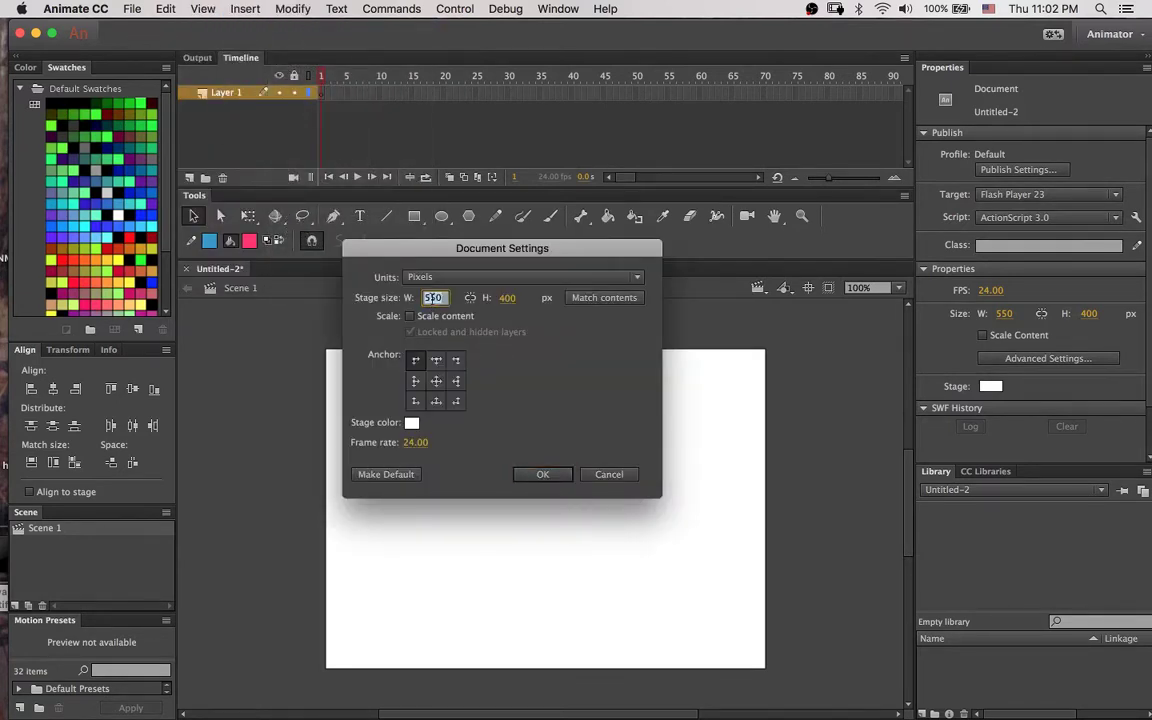
pyautogui.write('1920')
pyautogui.press('Tab')
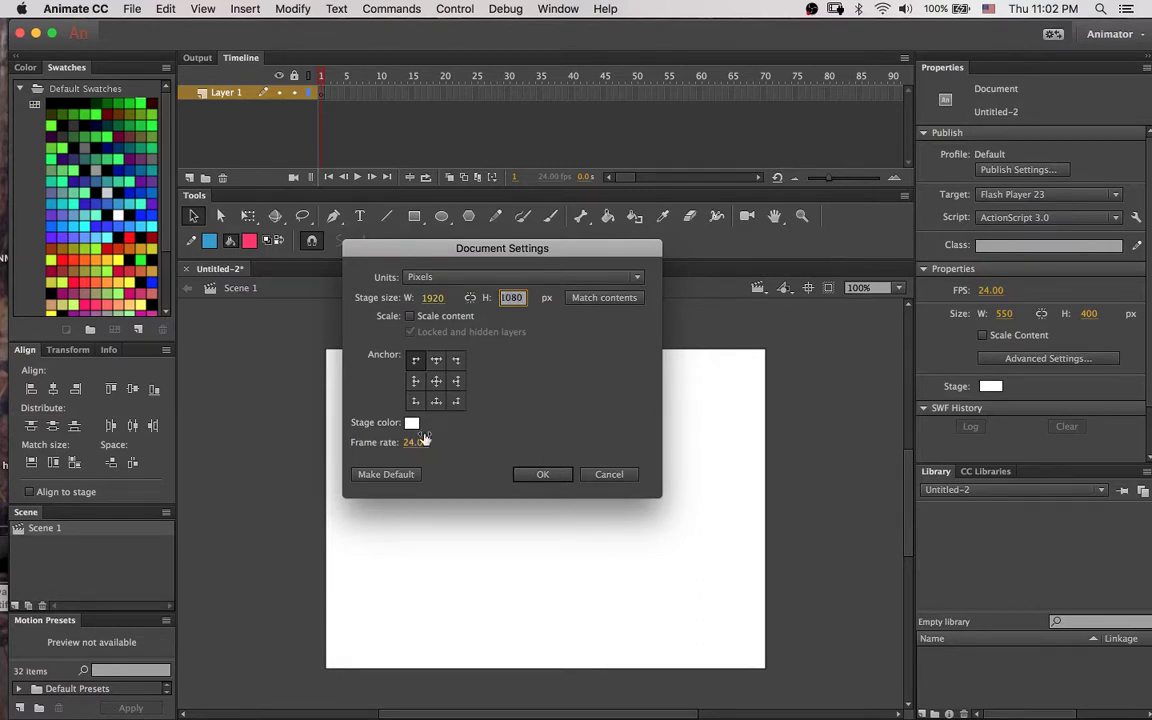
pyautogui.click(534, 475)
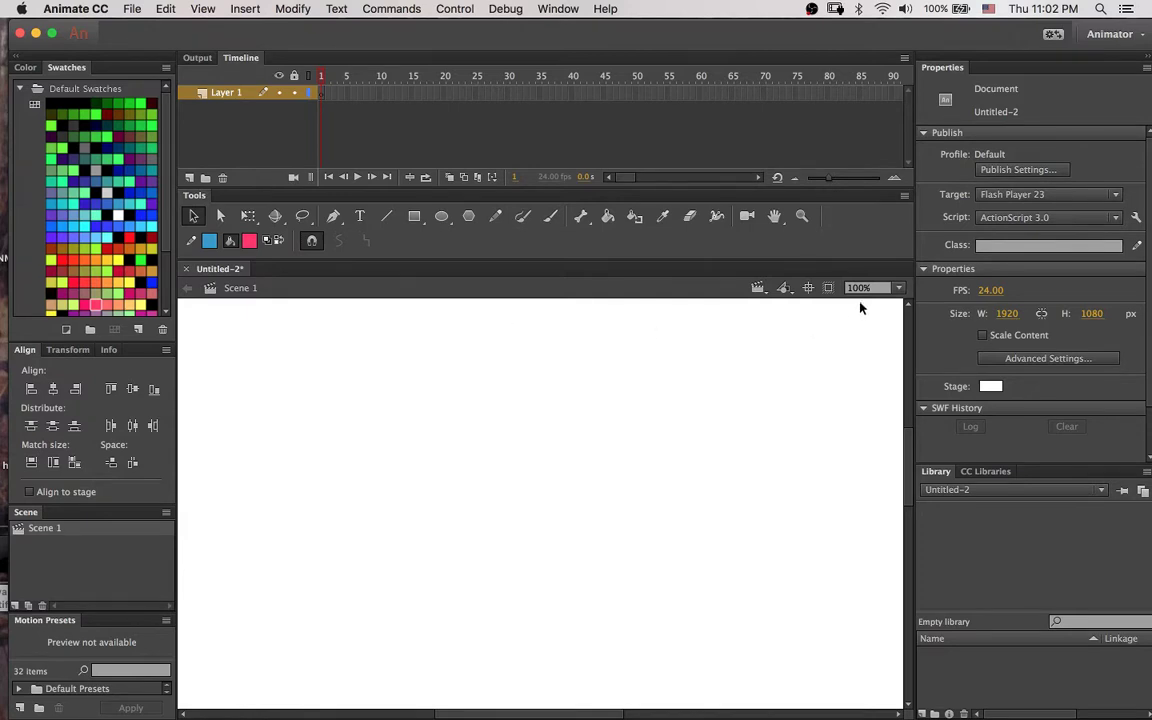
# Start a video import using the H.264 timeline embedding option and choose AyaBambi & artifata.mp4 from the Desktop.
pyautogui.click(897, 288)
pyautogui.click(862, 360)
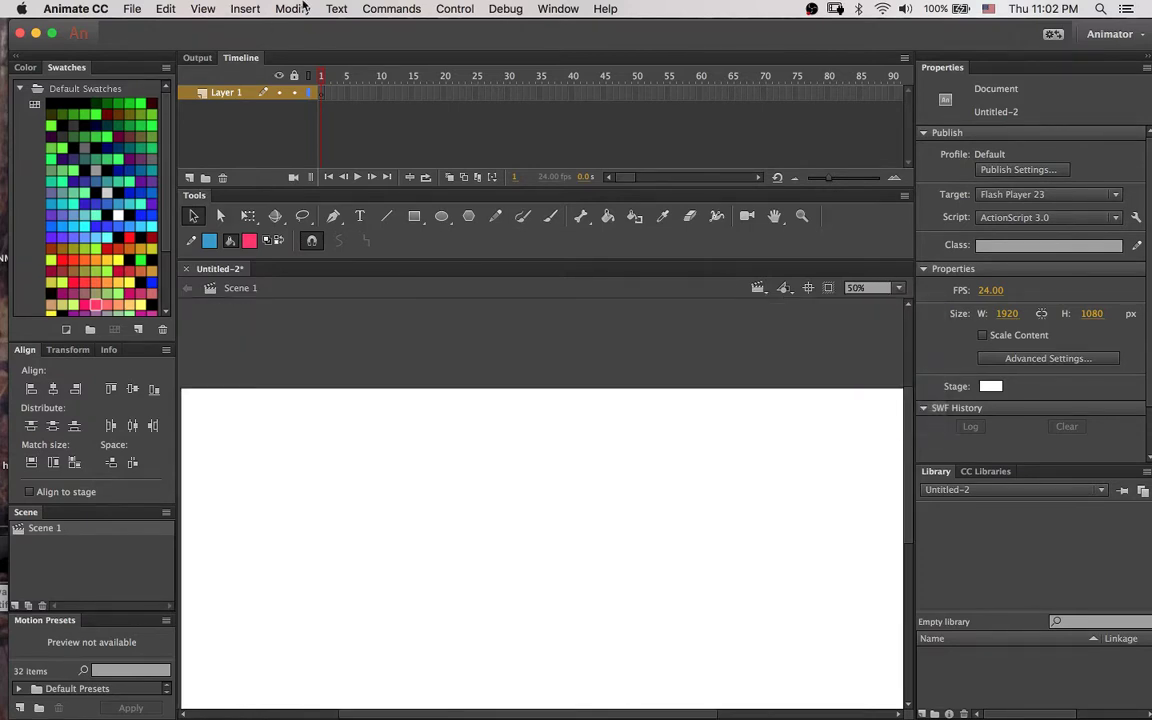
pyautogui.click(897, 288)
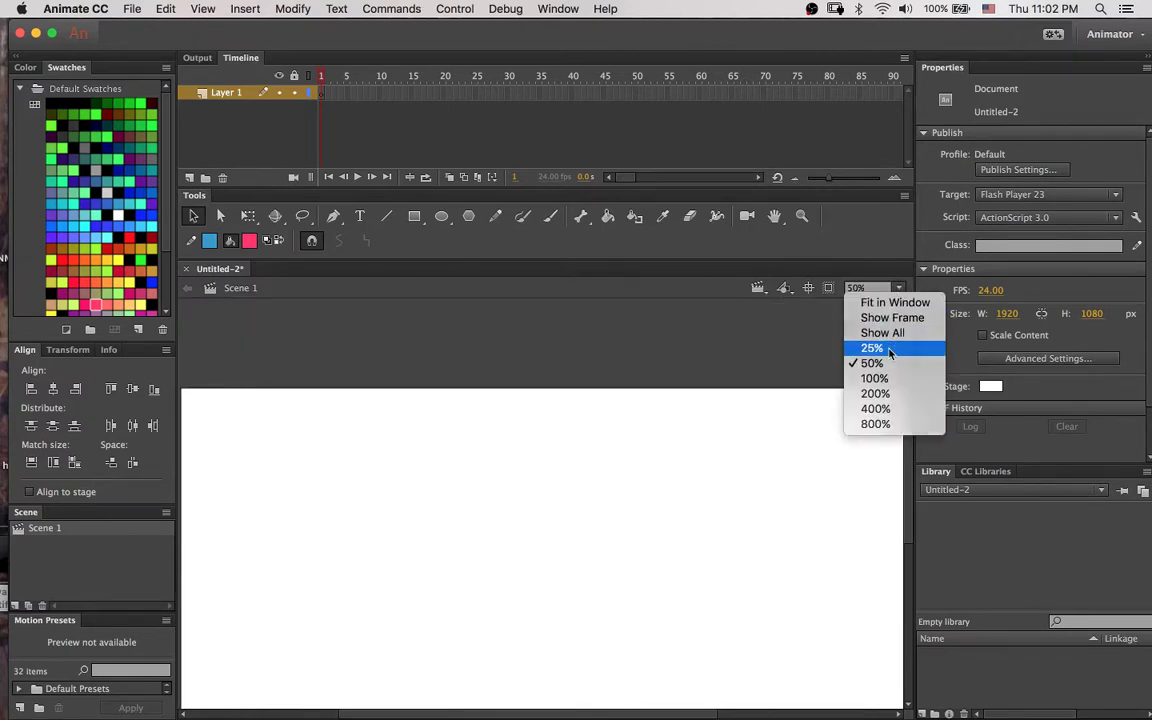
pyautogui.click(872, 350)
pyautogui.click(148, 8)
pyautogui.moveTo(132, 8)
pyautogui.moveTo(200, 214)
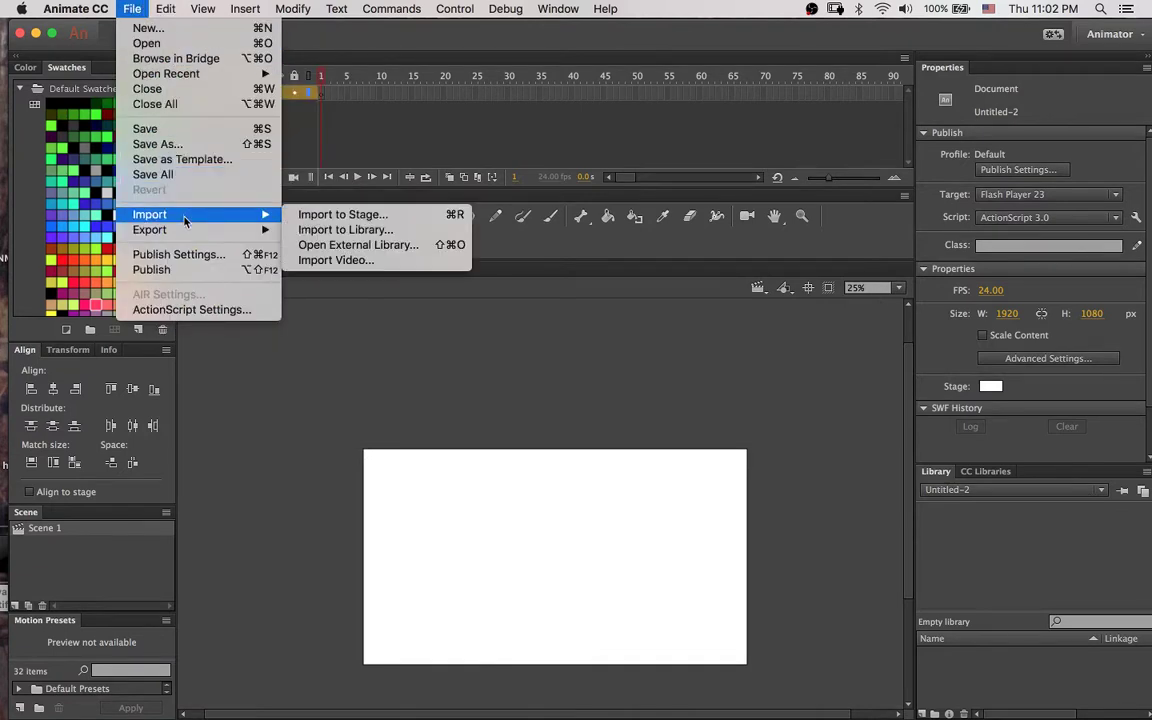
pyautogui.click(325, 260)
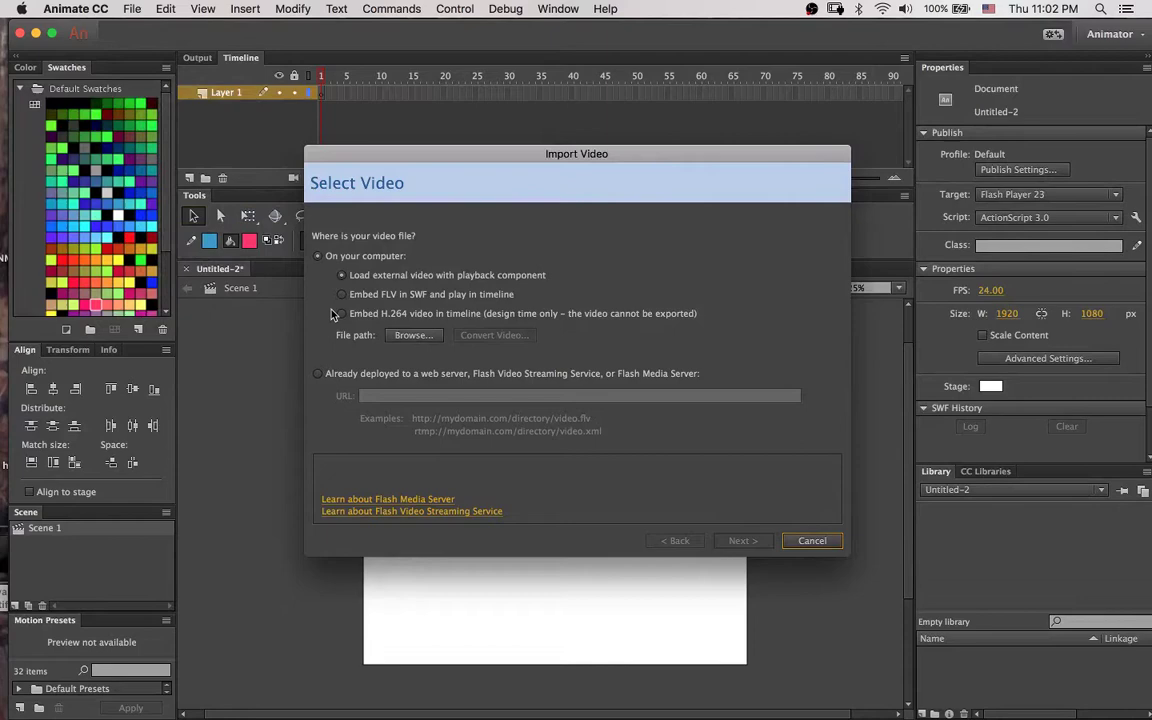
pyautogui.click(367, 312)
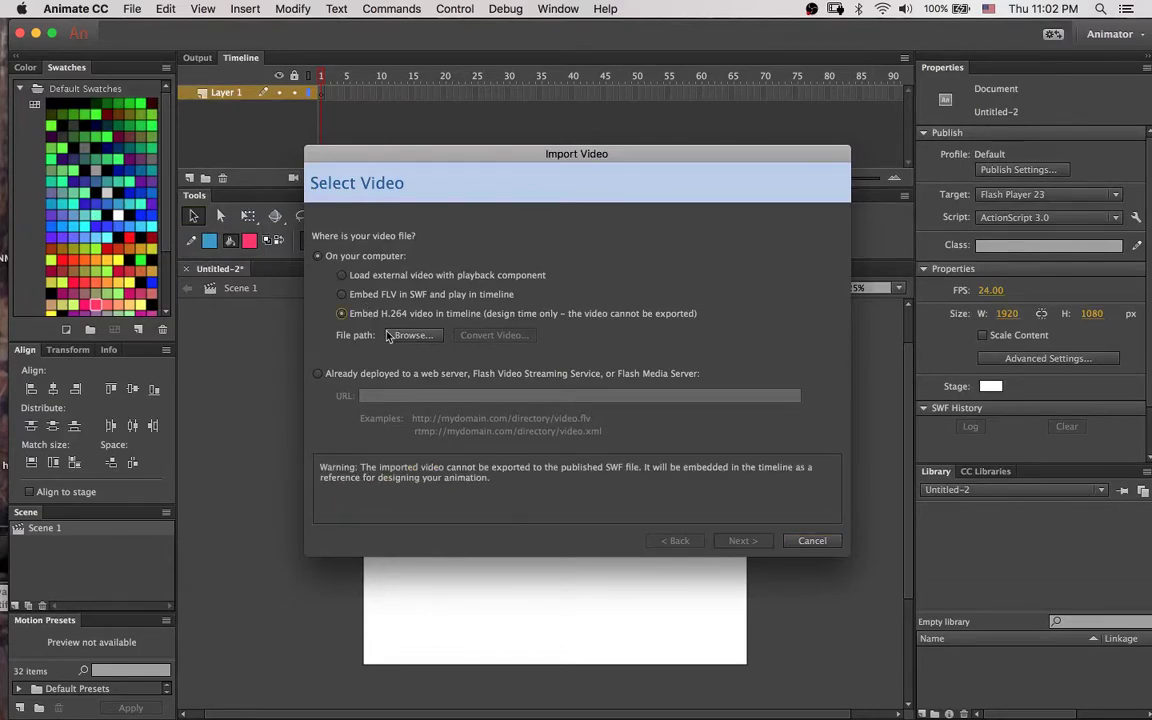
pyautogui.click(410, 335)
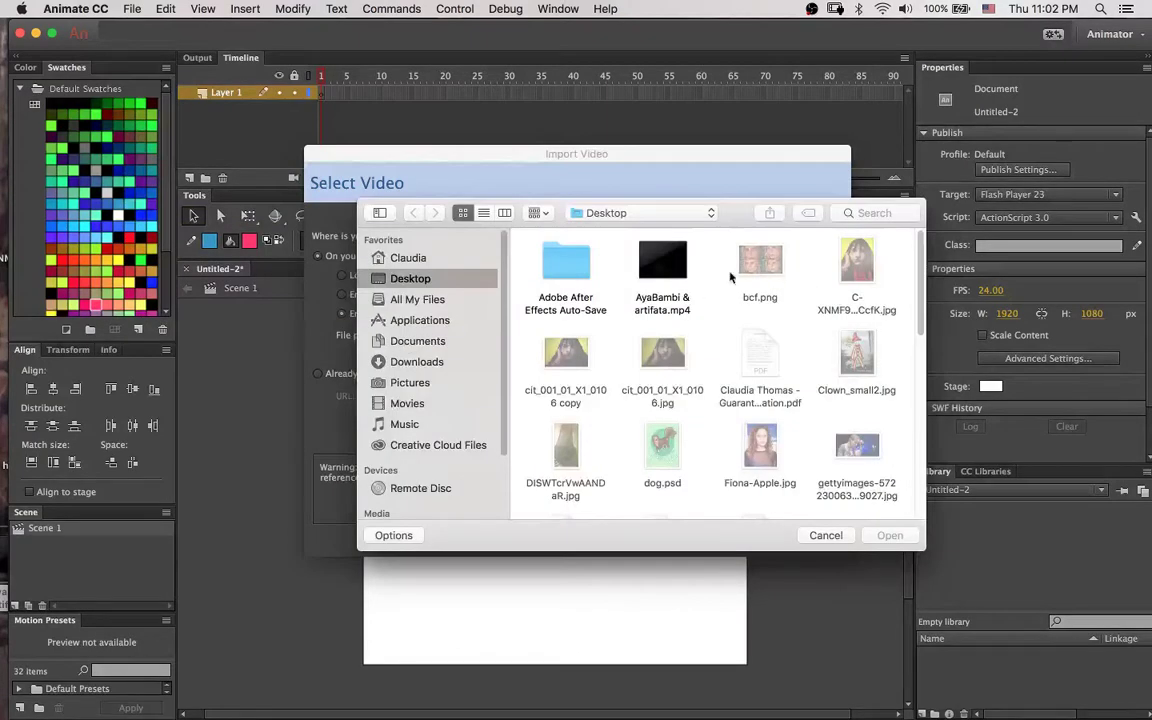
pyautogui.click(662, 262)
pyautogui.click(885, 536)
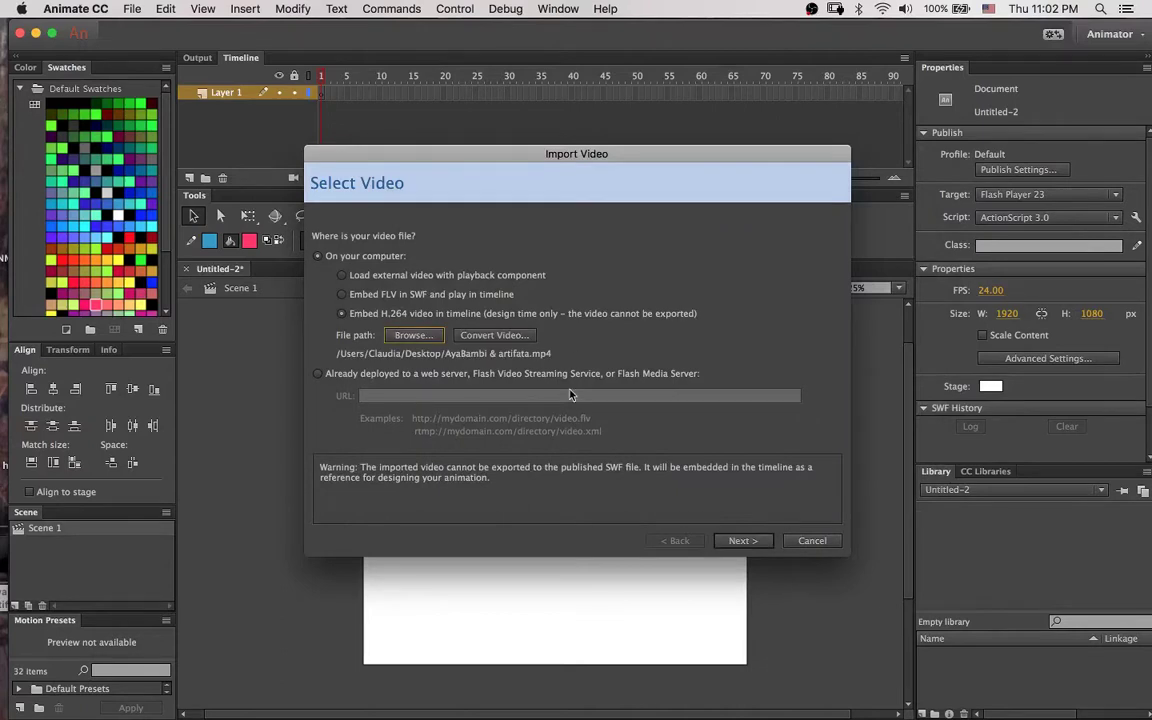
# Finish embedding the video on the stage with audio excluded and the timeline expanded, and move it near the stage's centre.
pyautogui.click(745, 540)
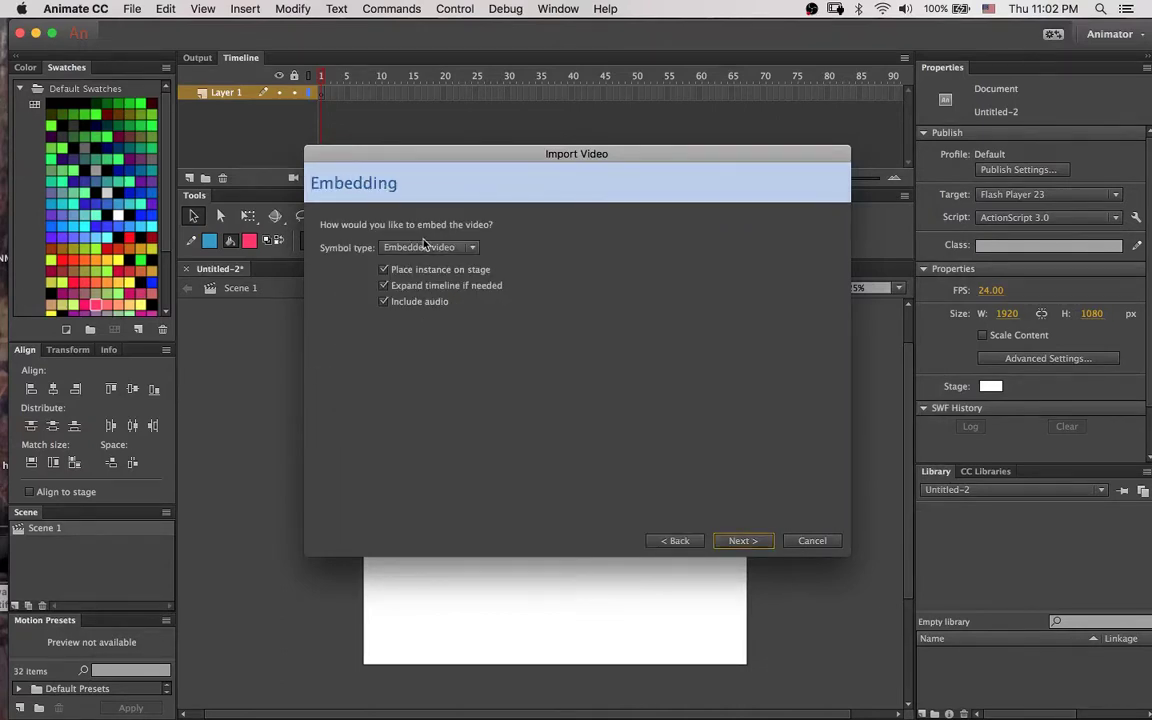
pyautogui.click(430, 301)
pyautogui.click(677, 541)
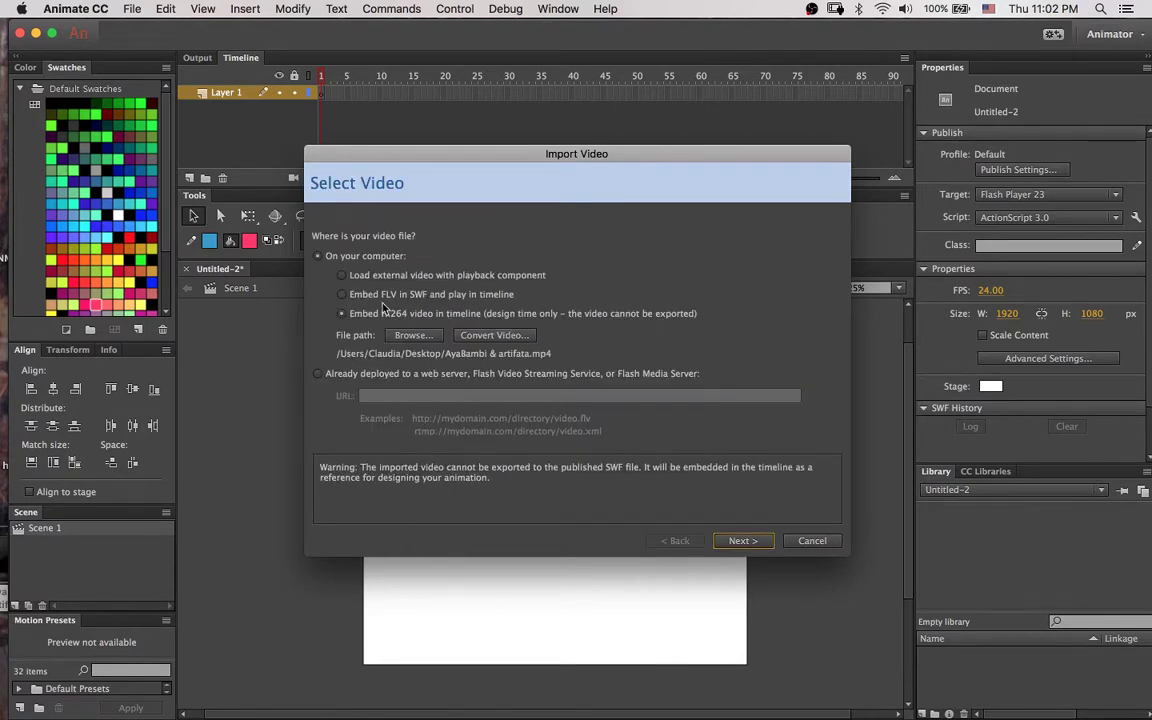
pyautogui.click(738, 541)
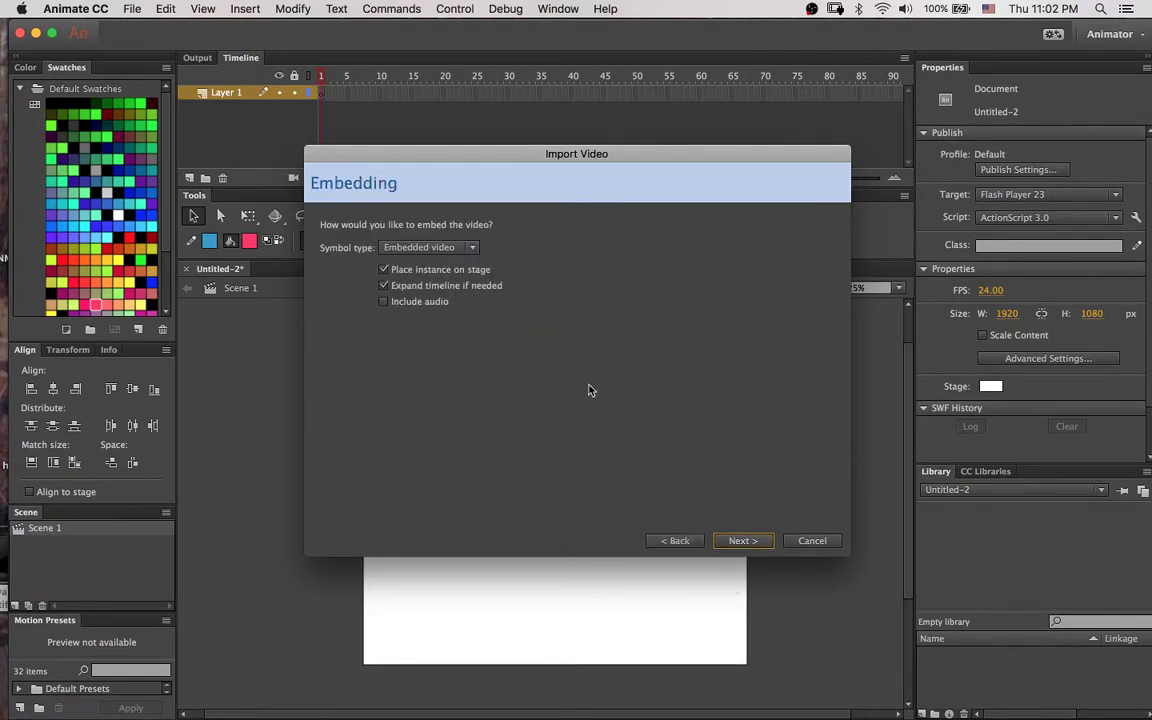
pyautogui.click(743, 541)
pyautogui.click(743, 541)
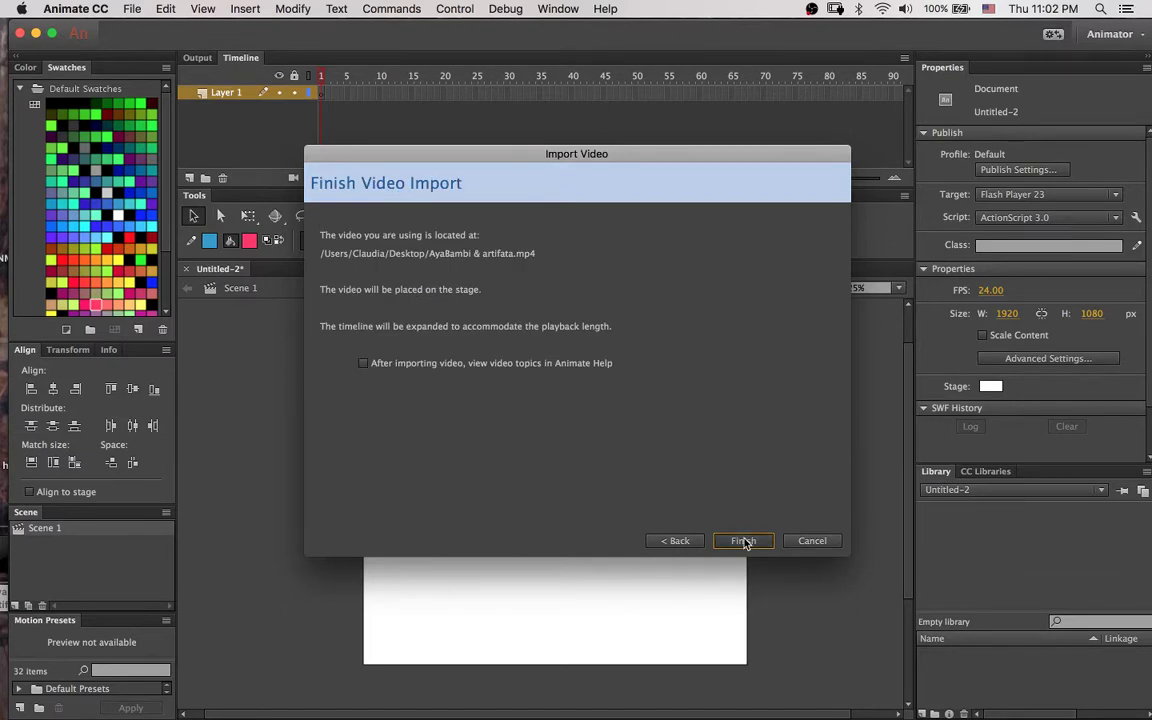
pyautogui.moveTo(541, 512); pyautogui.dragTo(545, 564)
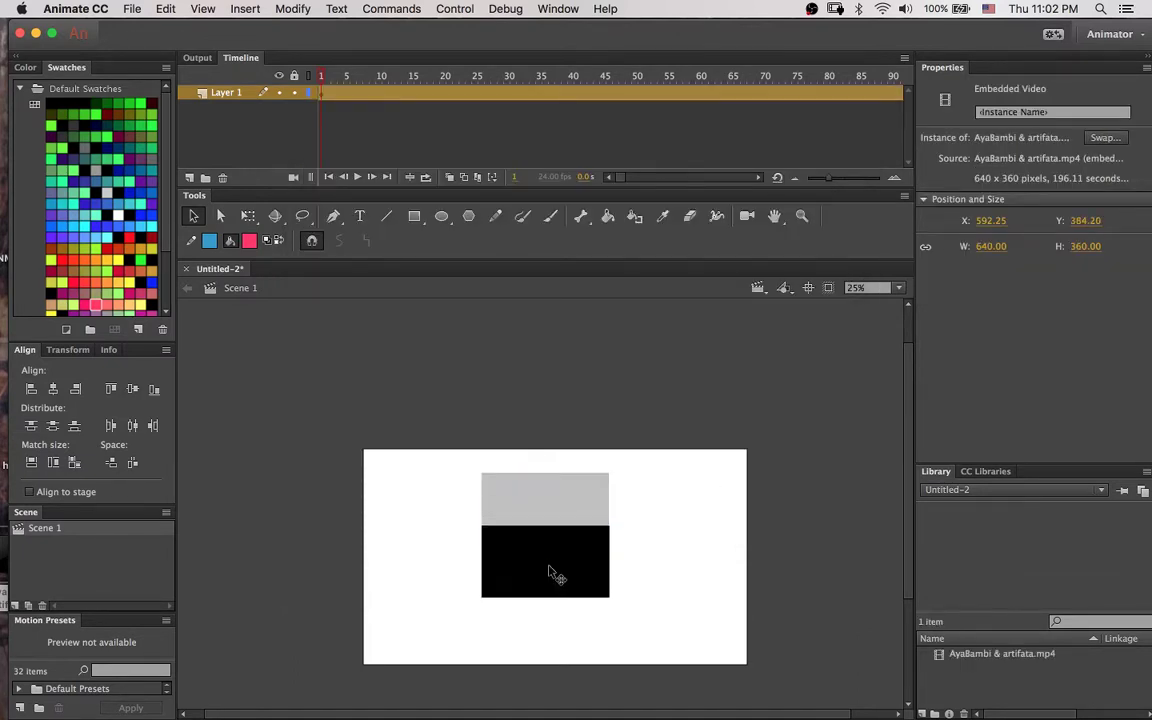
# Scrub through the opening of the video up to frame 200 to examine the imported footage.
pyautogui.moveTo(440, 77); pyautogui.dragTo(866, 67)
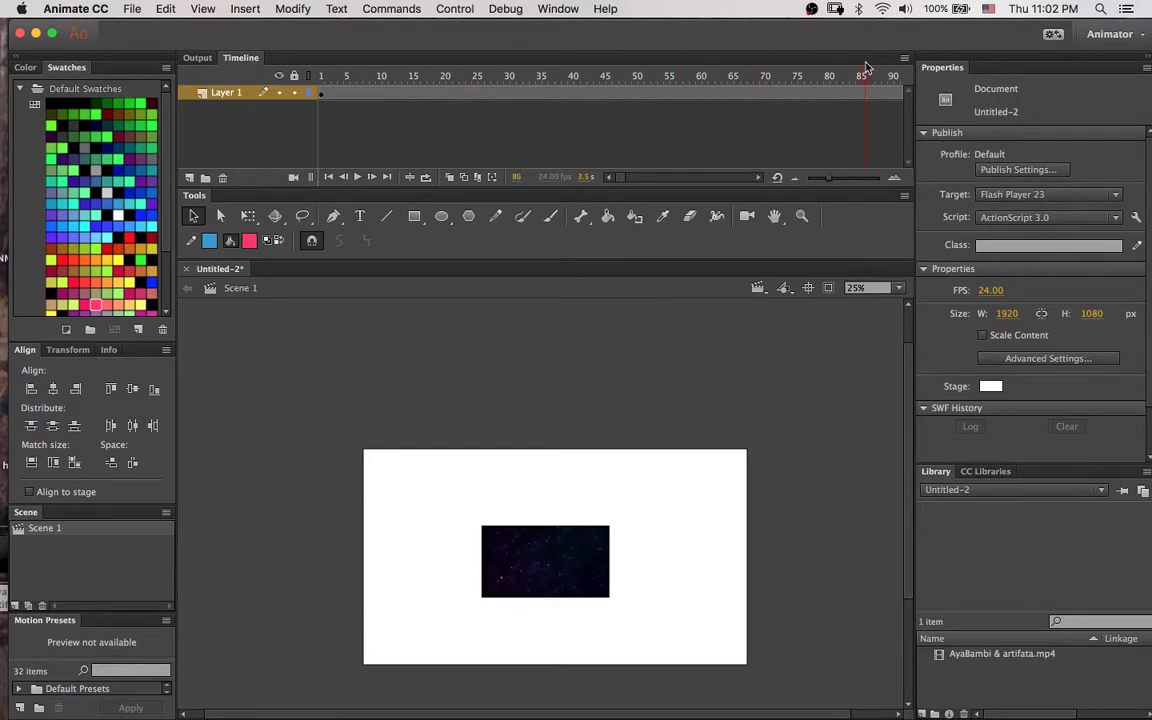
pyautogui.hscroll(10, 572, 148)
pyautogui.moveTo(591, 78); pyautogui.dragTo(384, 88)
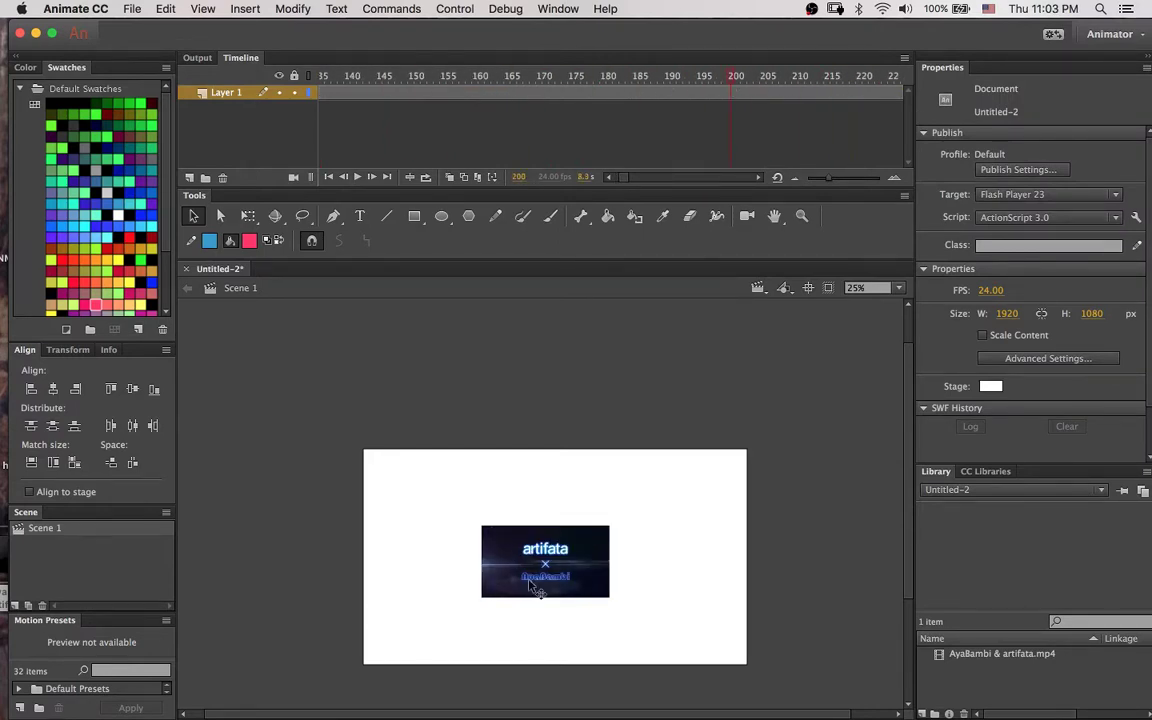
# Scale the embedded video proportionally to a width of 1920 pixels.
pyautogui.click(488, 525)
pyautogui.moveTo(558, 549); pyautogui.dragTo(564, 540)
pyautogui.moveTo(990, 246); pyautogui.dragTo(1148, 247)
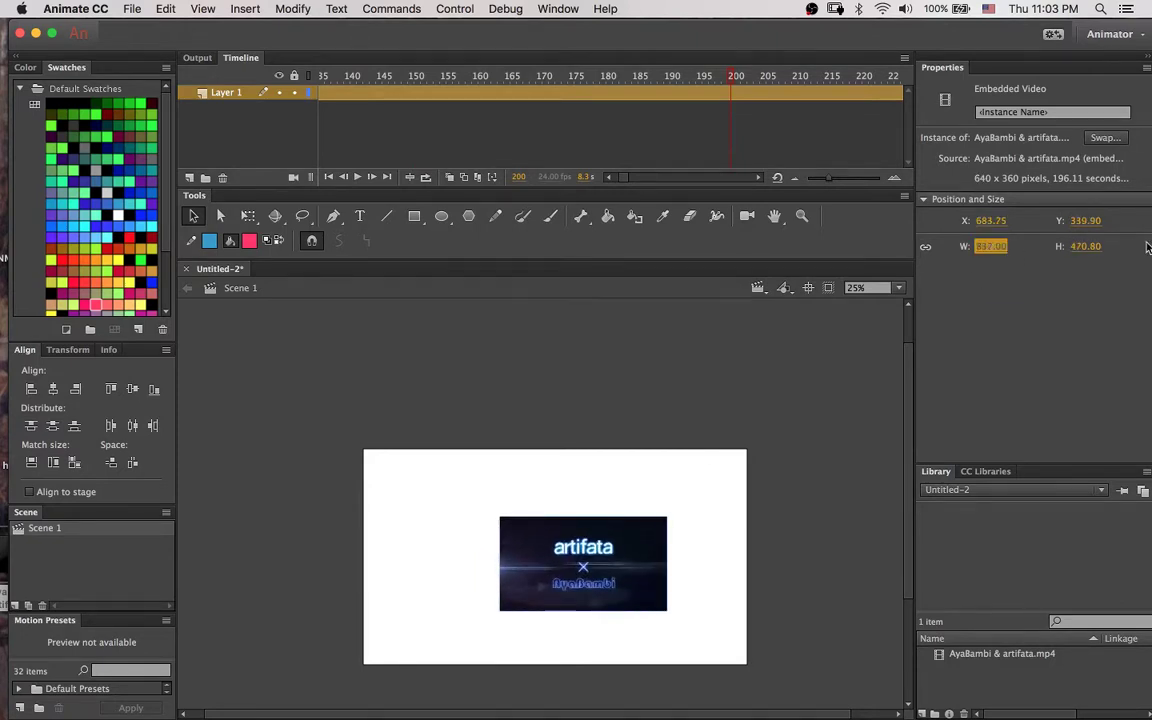
pyautogui.moveTo(982, 246); pyautogui.dragTo(1150, 247)
pyautogui.write('1920')
pyautogui.press('Return')
# Align the video with the stage by setting its position to X 0 and Y 0.
pyautogui.moveTo(400, 533); pyautogui.dragTo(404, 532)
pyautogui.click(985, 220)
pyautogui.write('0')
pyautogui.press('Return')
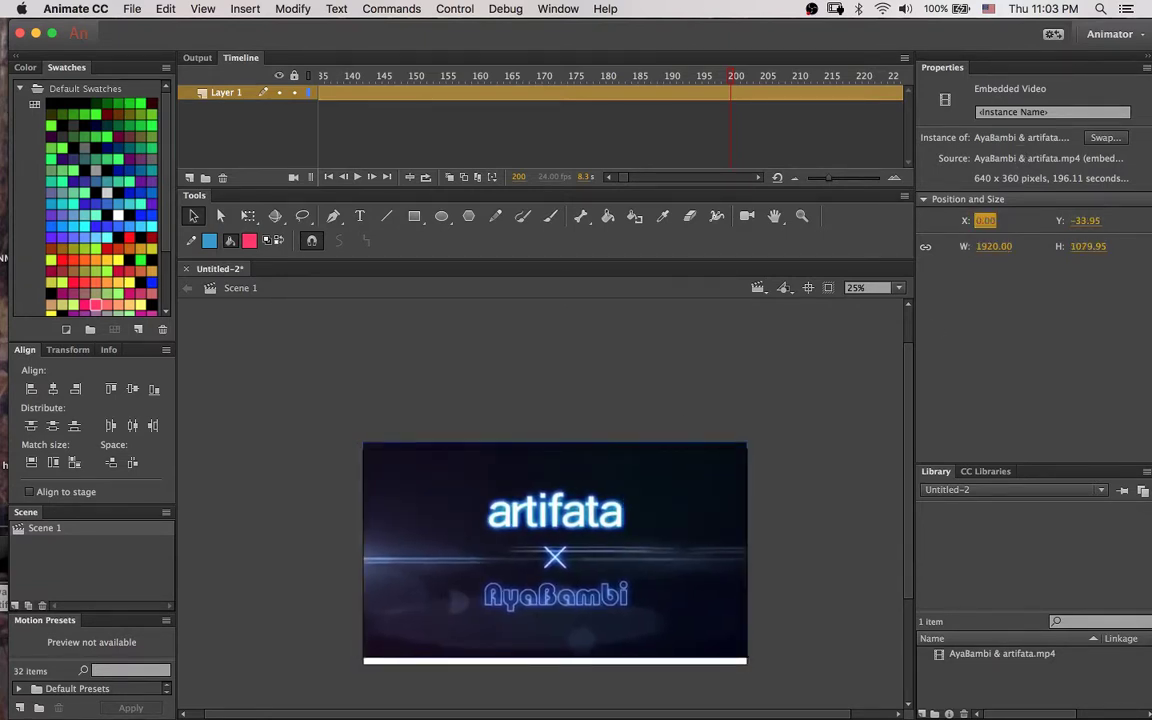
pyautogui.click(1085, 220)
pyautogui.write('0')
pyautogui.press('Return')
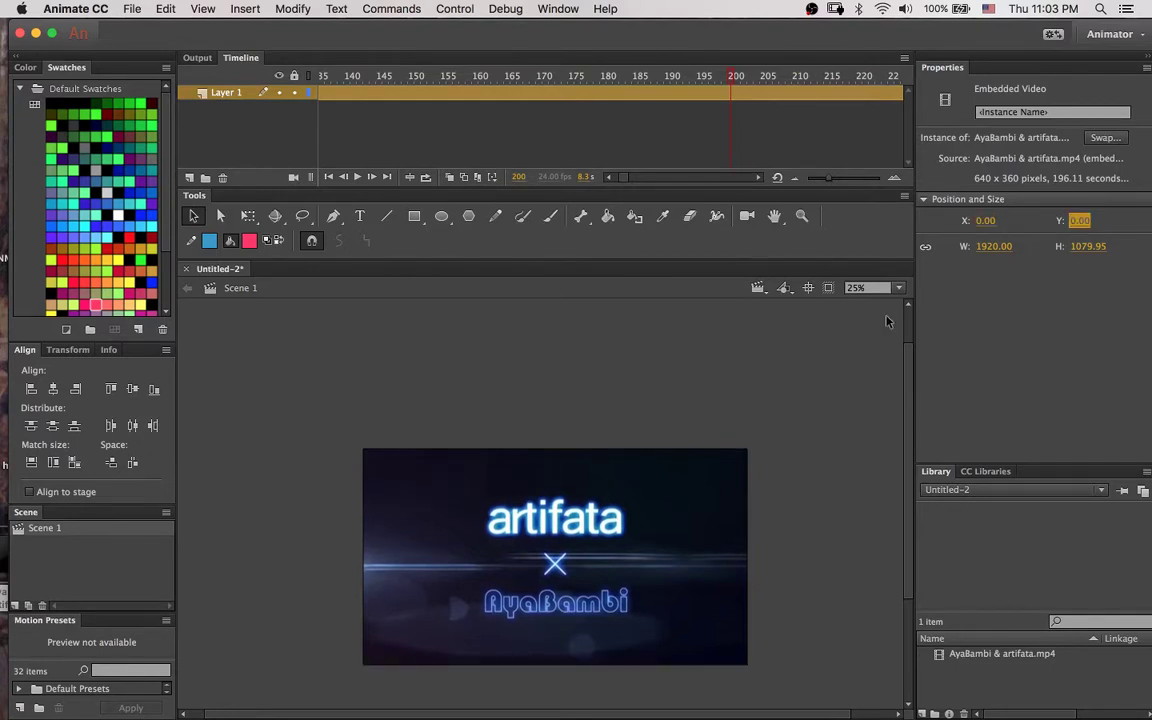
# Scrub forward through the dance footage to examine its scenes, stopping at frame 2489.
pyautogui.moveTo(668, 78); pyautogui.dragTo(750, 82)
pyautogui.hscroll(15, 690, 114)
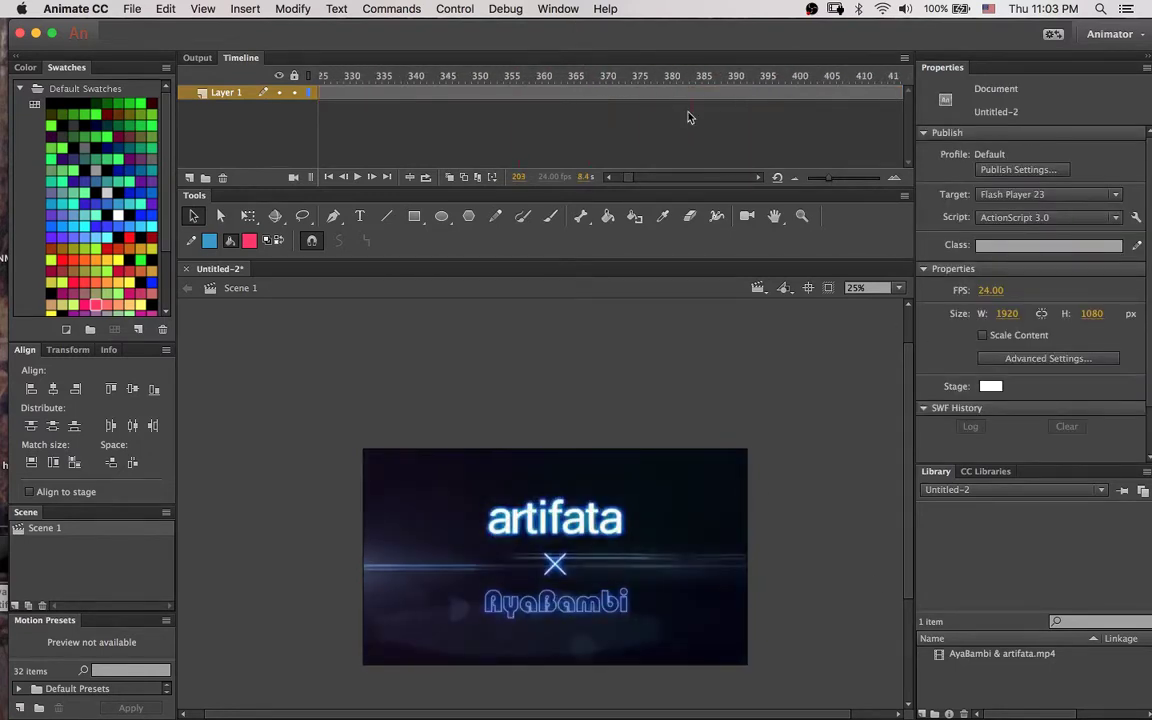
pyautogui.hscroll(15, 705, 118)
pyautogui.moveTo(648, 81); pyautogui.dragTo(881, 80)
pyautogui.hscroll(13, 628, 117)
pyautogui.moveTo(588, 74); pyautogui.dragTo(784, 67)
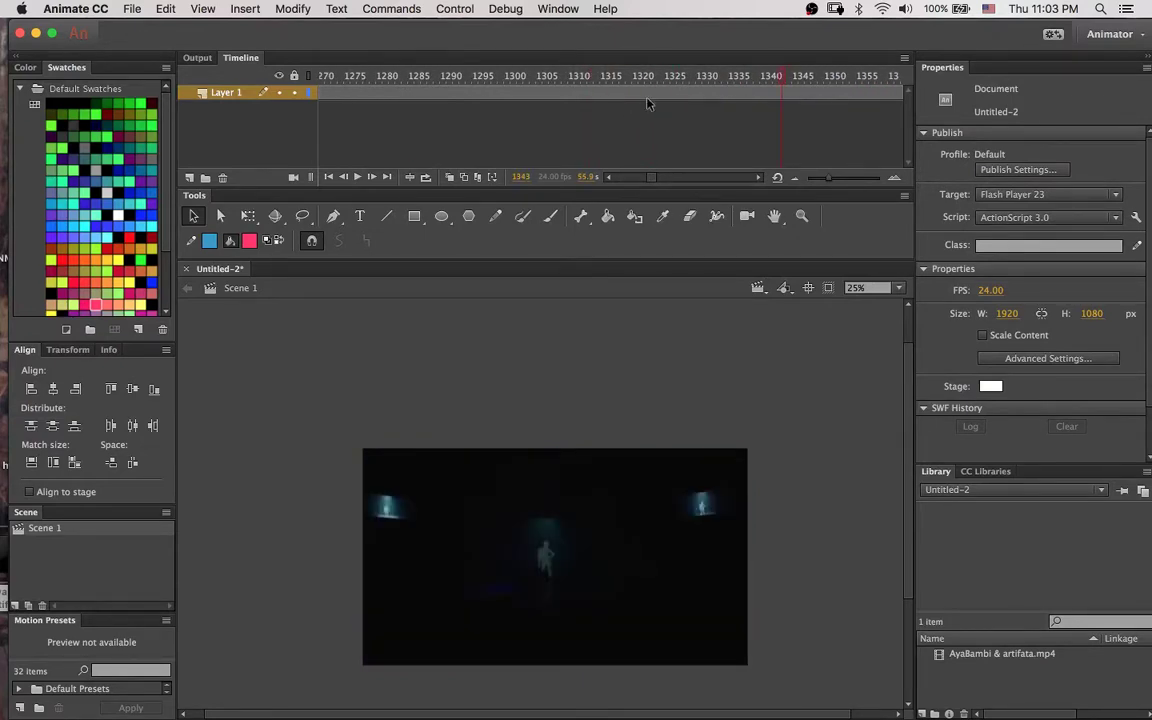
pyautogui.hscroll(10, 614, 113)
pyautogui.click(614, 78)
pyautogui.moveTo(610, 82); pyautogui.dragTo(796, 60)
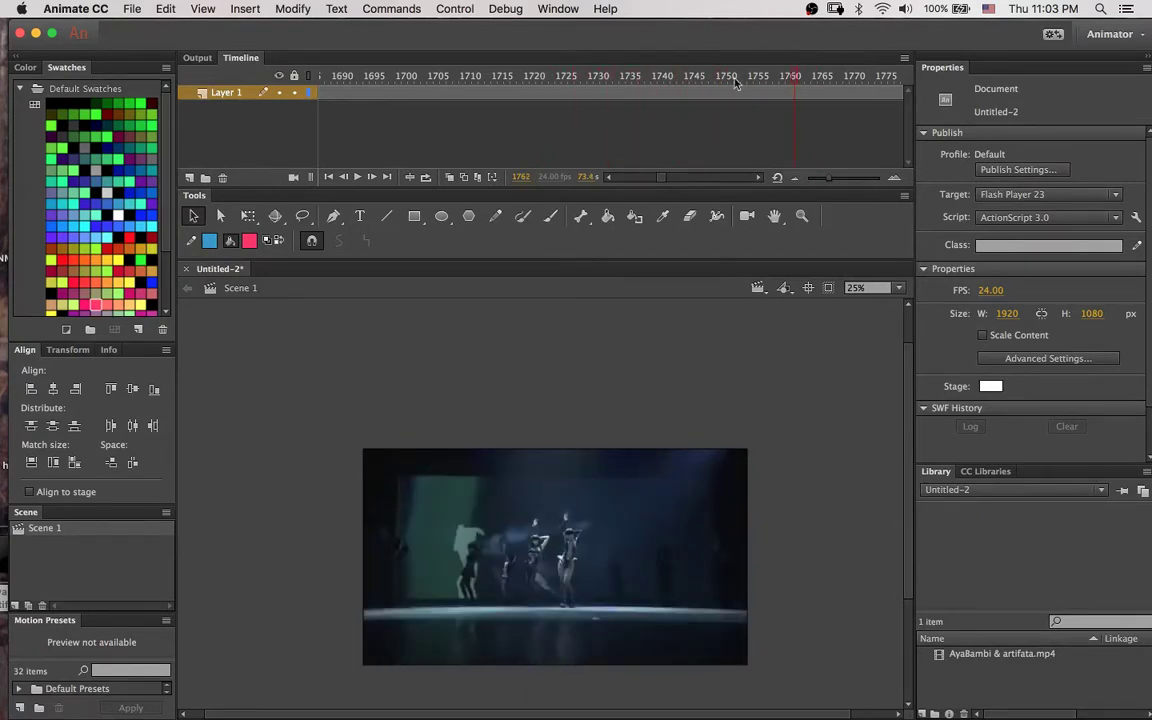
pyautogui.hscroll(9, 773, 113)
pyautogui.click(684, 75)
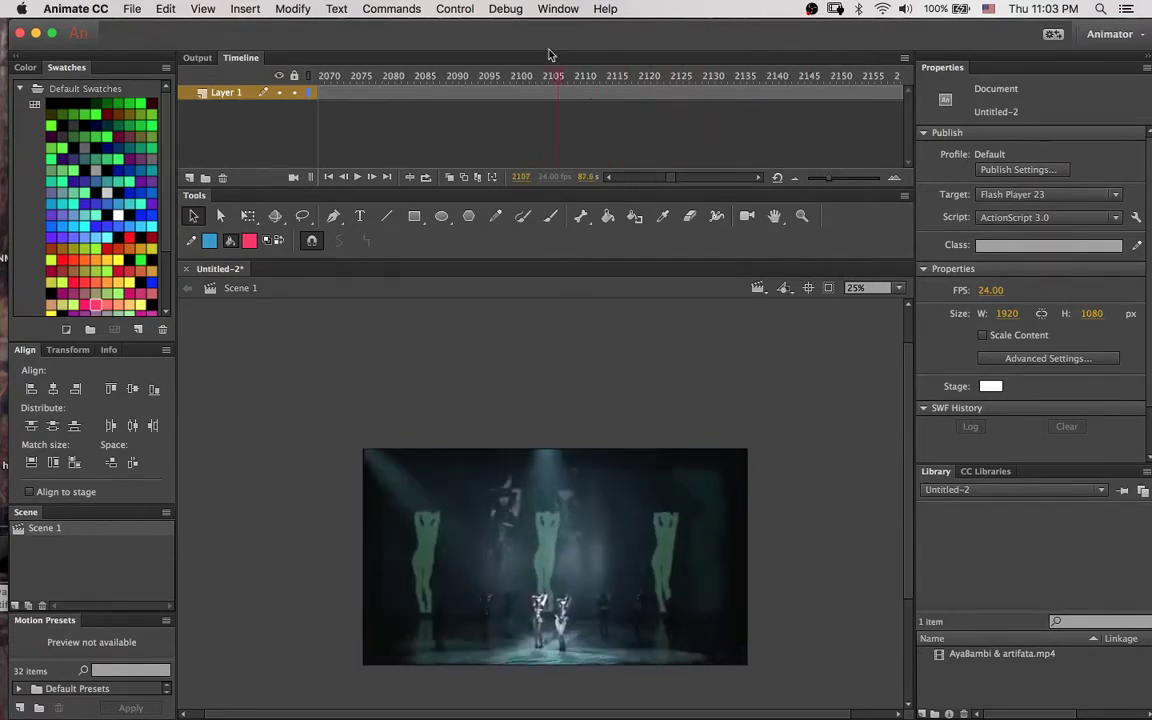
pyautogui.hscroll(9, 696, 110)
pyautogui.moveTo(678, 76); pyautogui.dragTo(641, 56)
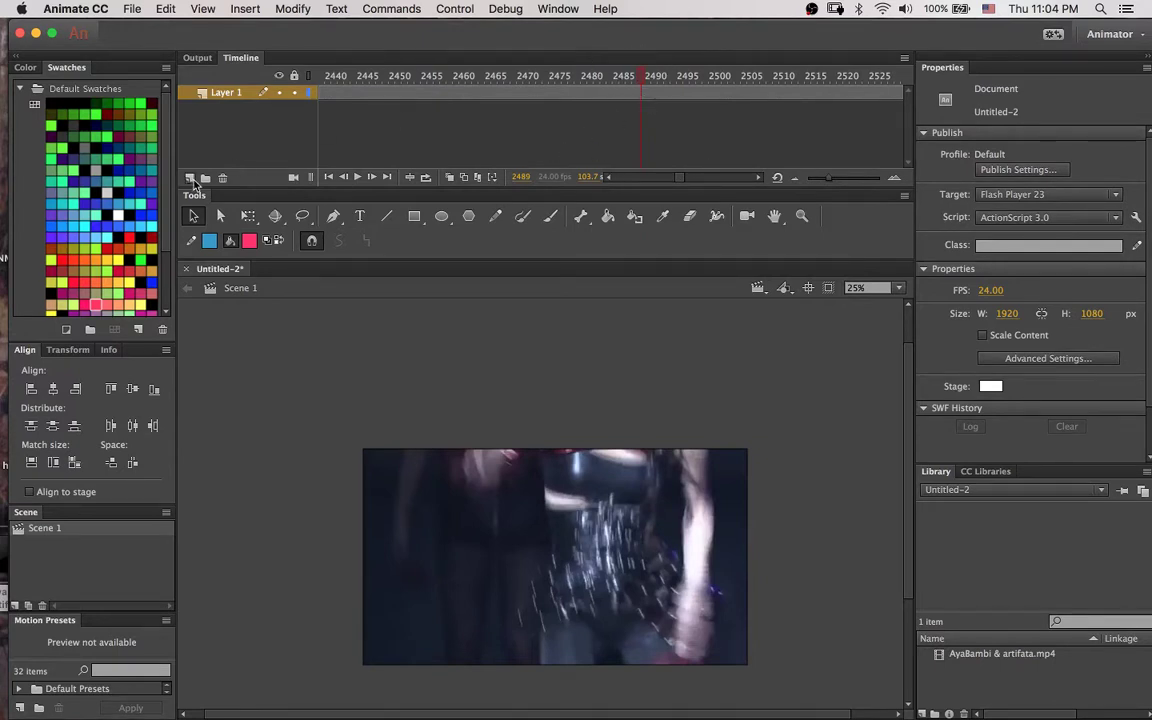
# Add a new layer above the video layer and insert a blank keyframe on it at frame 2489.
pyautogui.click(191, 179)
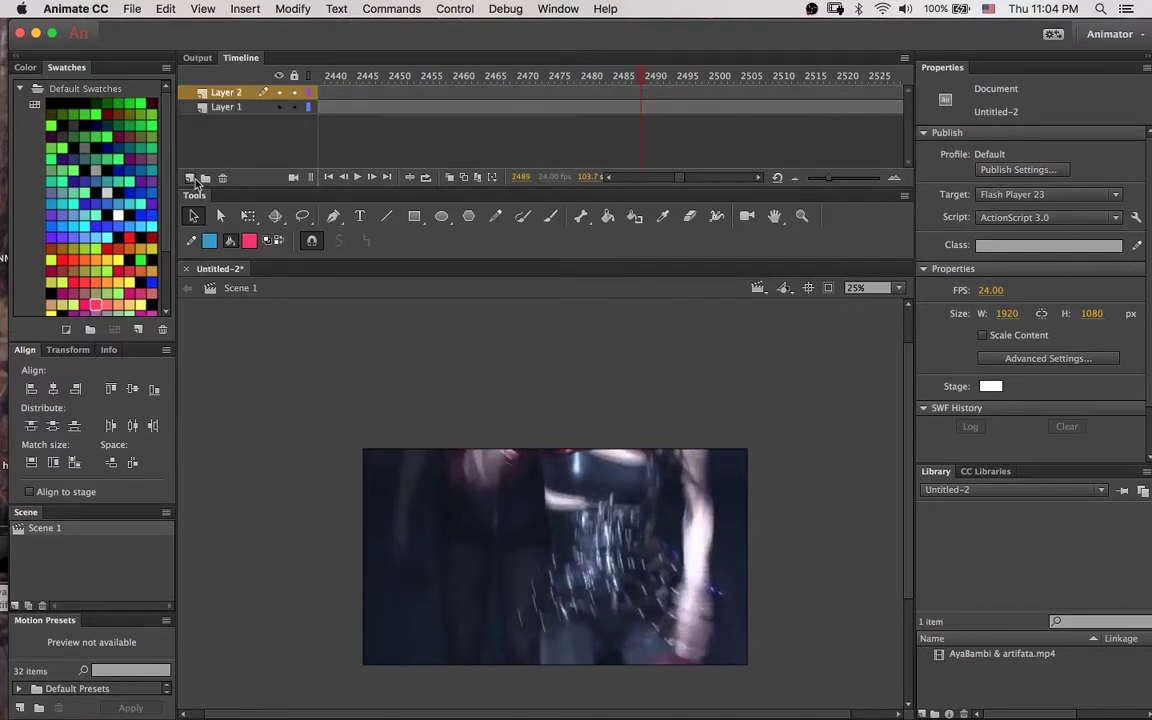
pyautogui.click(641, 93)
pyautogui.rightClick(641, 93)
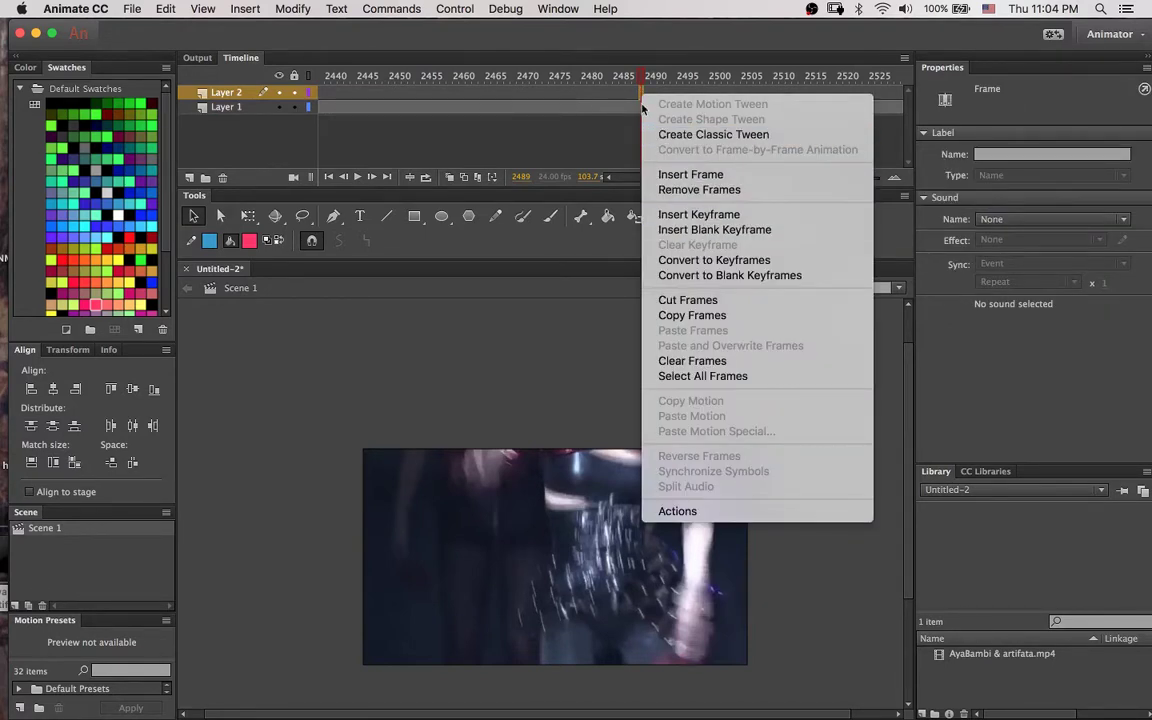
pyautogui.click(671, 231)
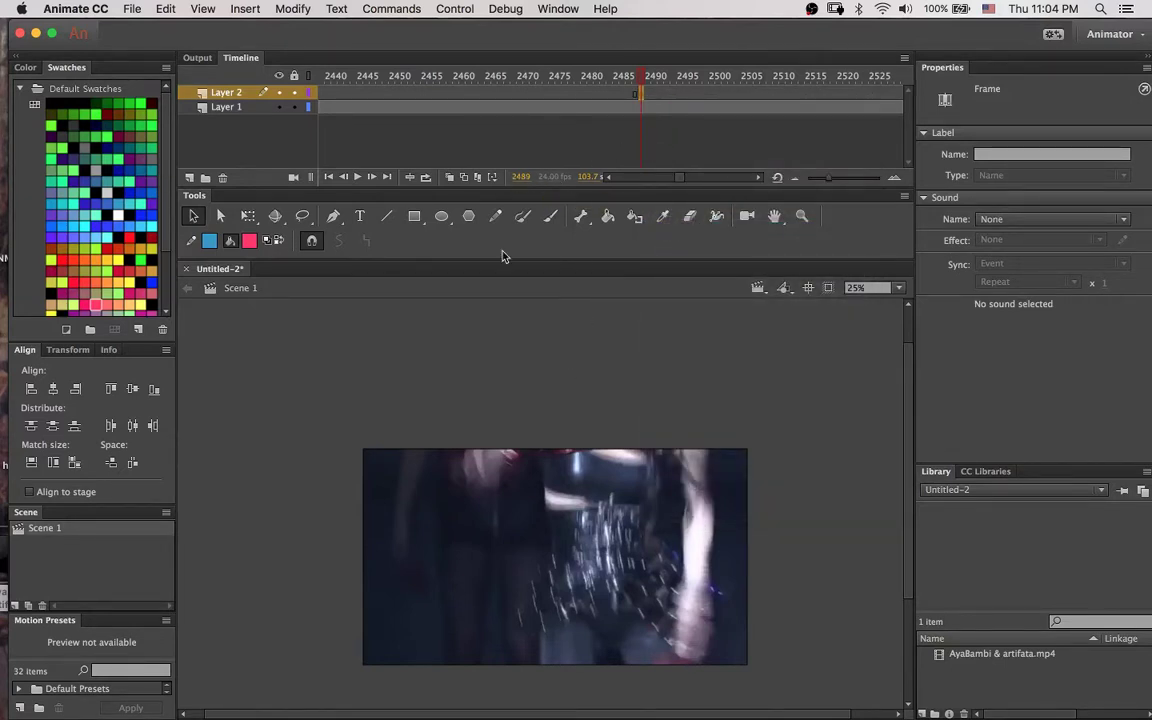
# Set the document's frame rate to 30 fps.
pyautogui.click(340, 8)
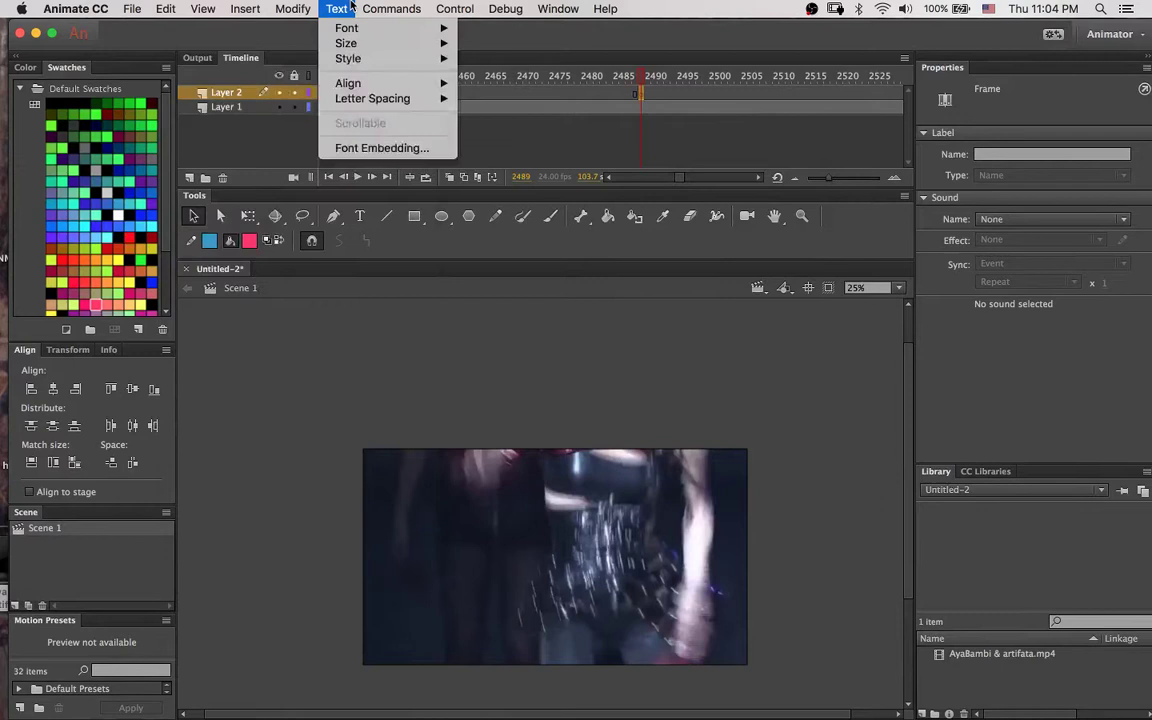
pyautogui.moveTo(246, 10)
pyautogui.moveTo(293, 10)
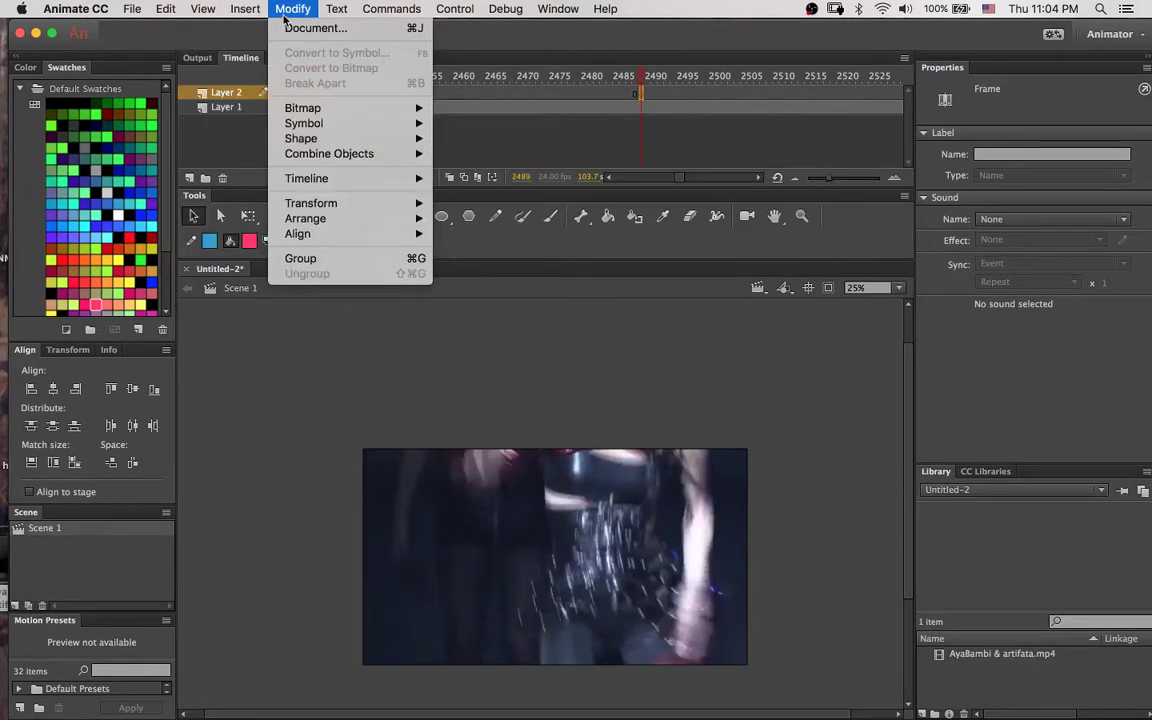
pyautogui.click(298, 28)
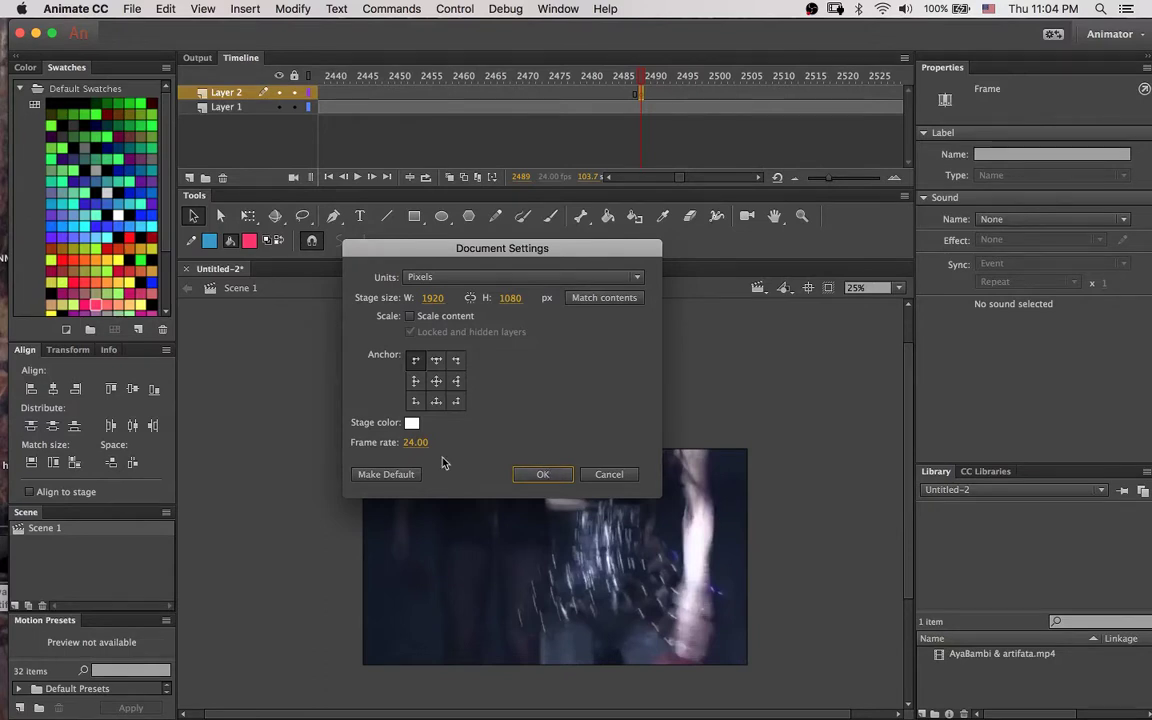
pyautogui.click(419, 442)
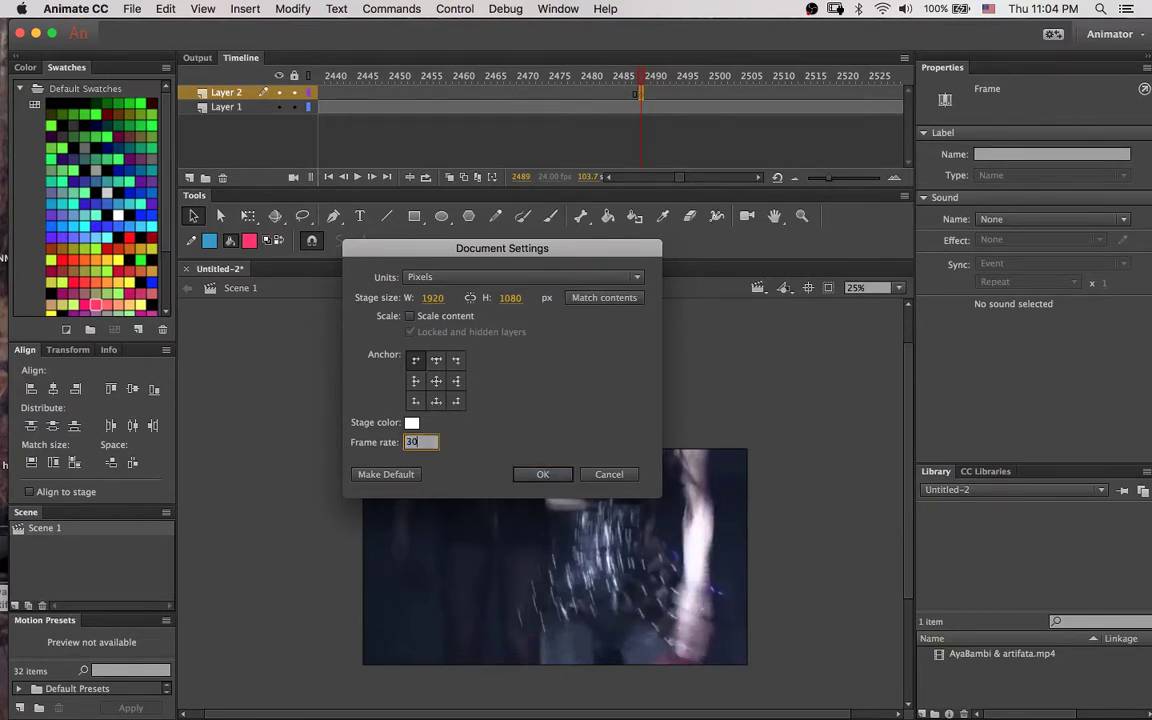
pyautogui.click(540, 476)
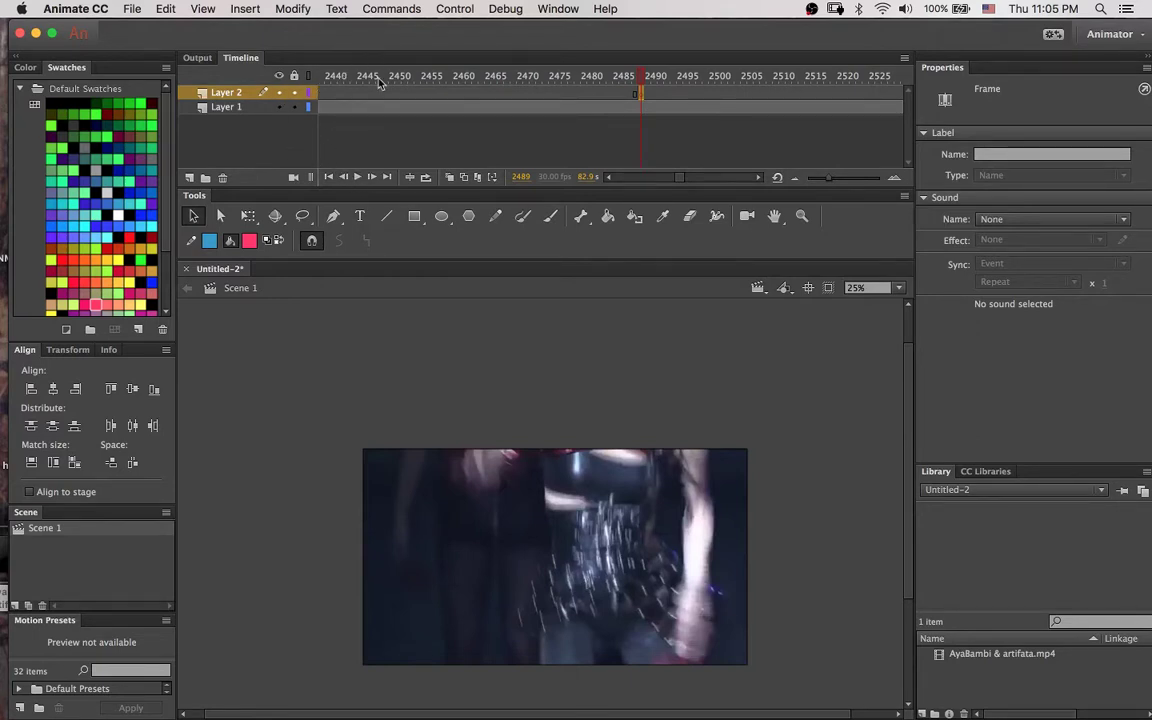
# Set the Pencil tool to a purple stroke of 40.90 and outline the hand at the footage's upper edge on frame 2489.
pyautogui.click(497, 216)
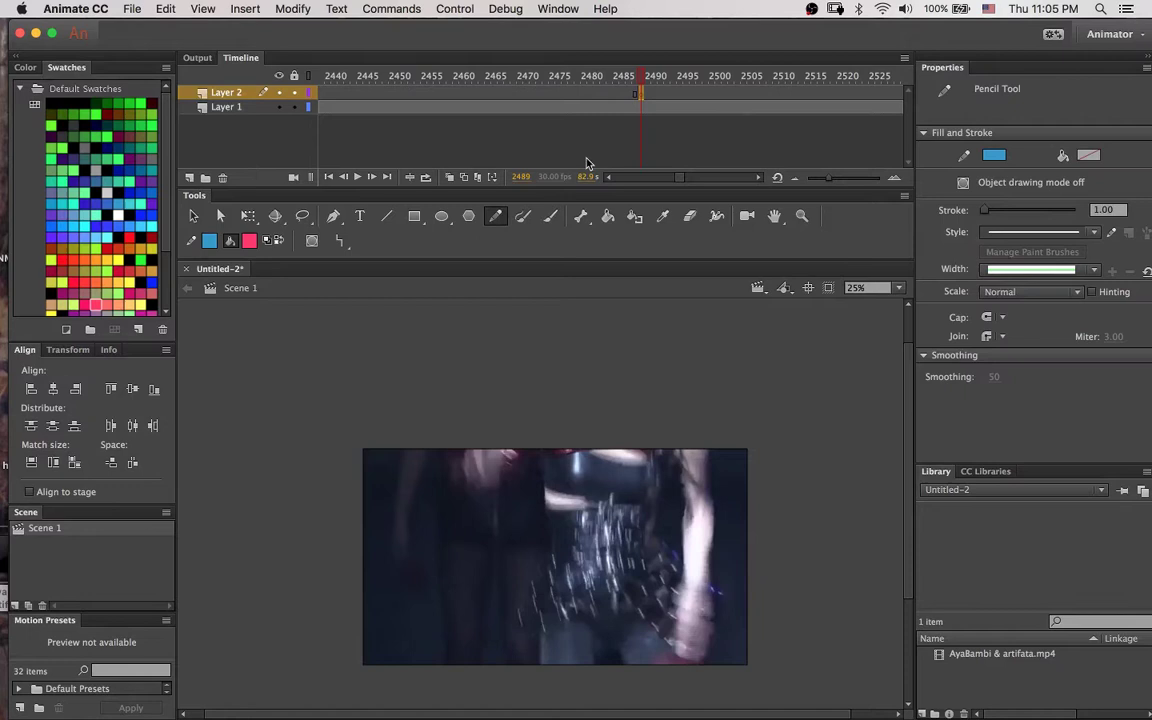
pyautogui.click(994, 155)
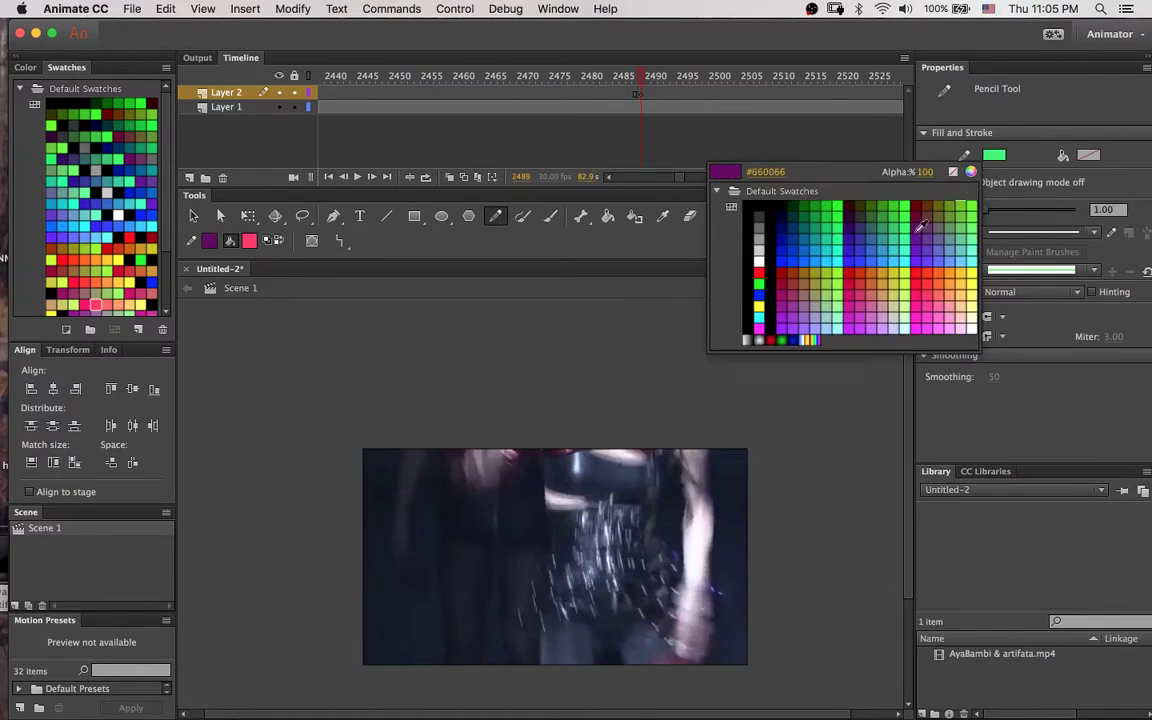
pyautogui.click(940, 236)
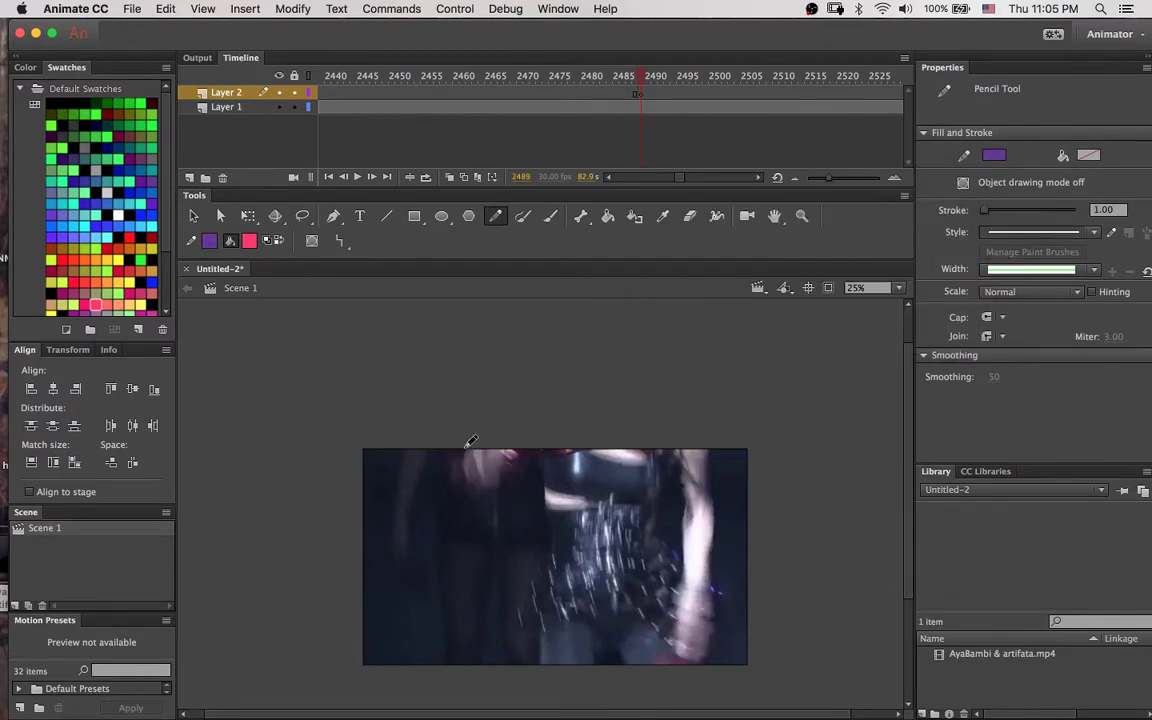
pyautogui.moveTo(468, 443); pyautogui.dragTo(565, 458)
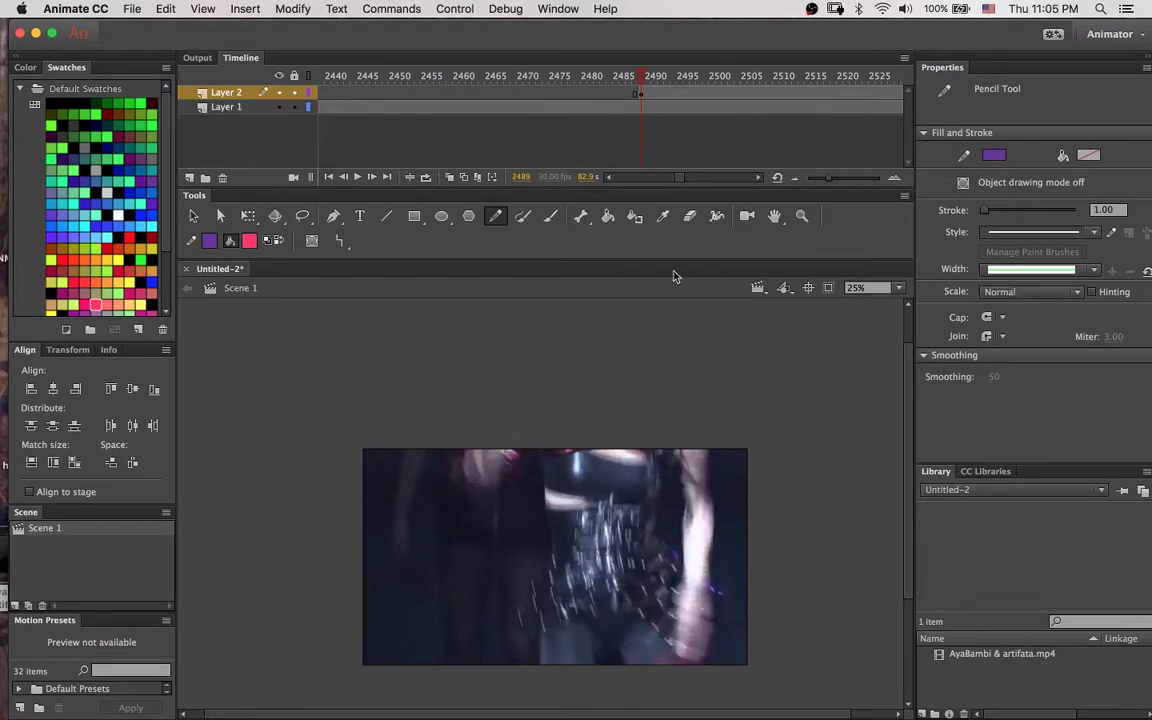
pyautogui.moveTo(996, 214); pyautogui.dragTo(1000, 217)
pyautogui.moveTo(466, 451); pyautogui.dragTo(534, 434)
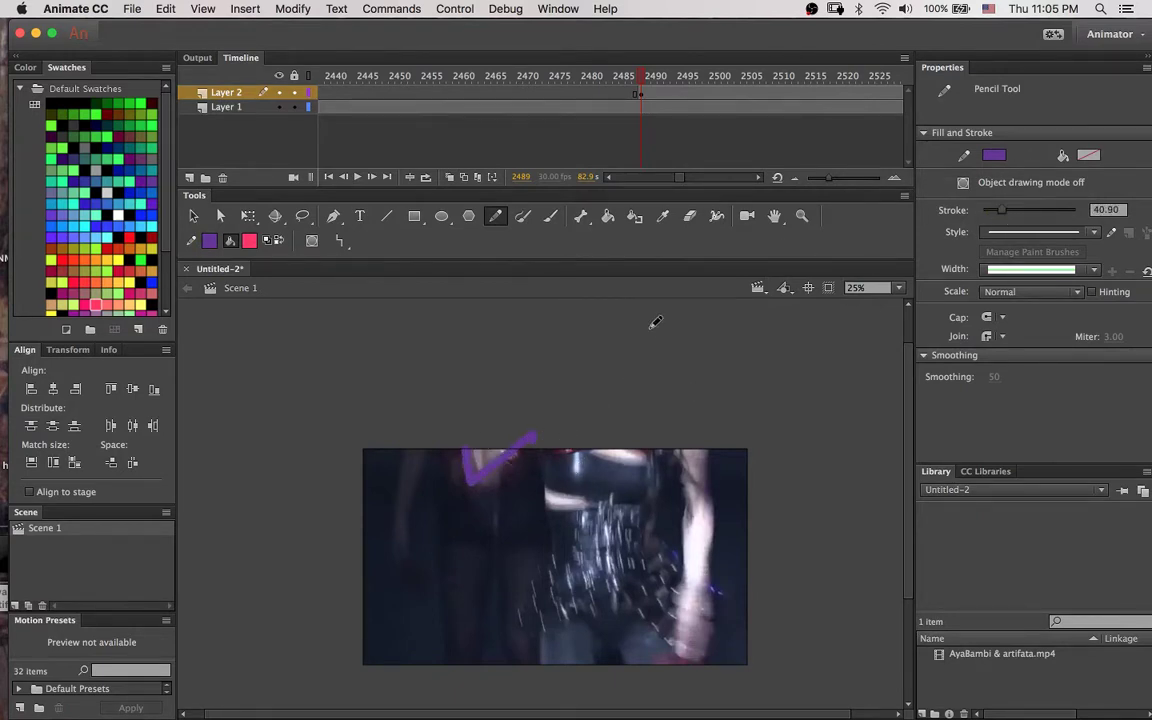
# Trace the dancer's torso, arm, skirt hem and legs on frame 2489 with the Paint Brush tool.
pyautogui.click(522, 216)
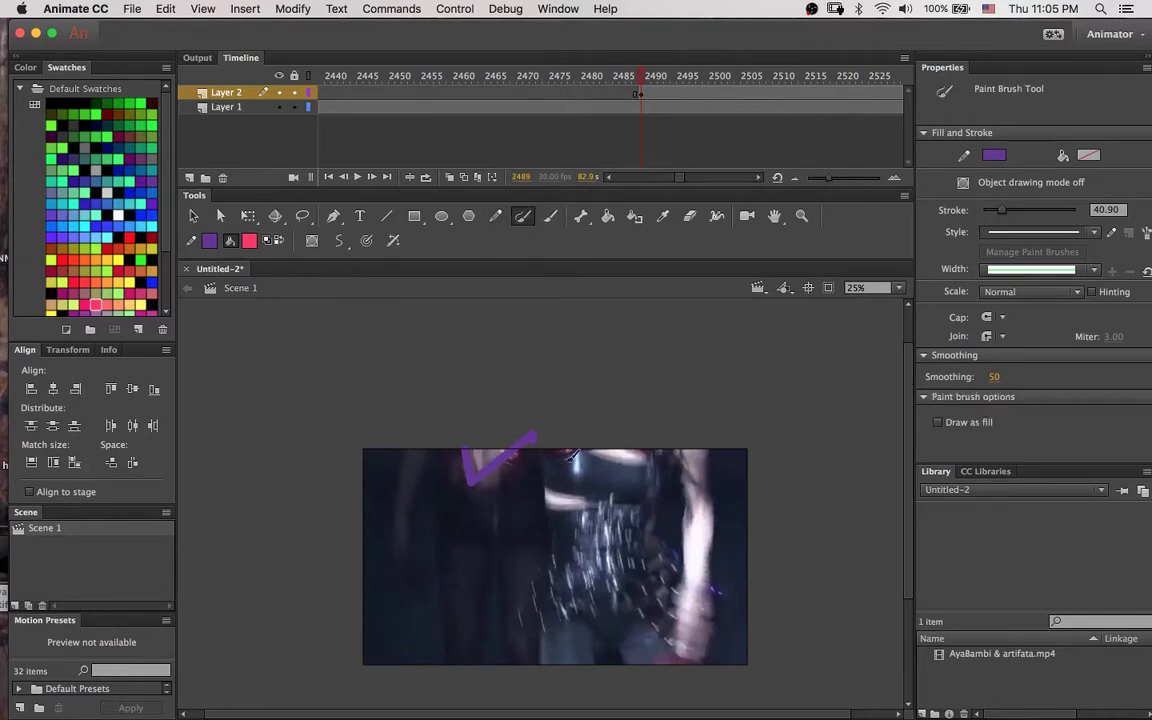
pyautogui.moveTo(541, 450)
pyautogui.mouseDown()
pyautogui.moveTo(557, 566)
pyautogui.moveTo(526, 635)
pyautogui.moveTo(647, 618)
pyautogui.moveTo(683, 597)
pyautogui.mouseUp()
pyautogui.moveTo(656, 540)
pyautogui.mouseDown()
pyautogui.moveTo(719, 578)
pyautogui.moveTo(659, 610)
pyautogui.mouseUp()
pyautogui.moveTo(661, 528)
pyautogui.mouseDown()
pyautogui.moveTo(657, 440)
pyautogui.moveTo(699, 585)
pyautogui.moveTo(705, 430)
pyautogui.mouseUp()
pyautogui.moveTo(678, 658); pyautogui.dragTo(690, 600)
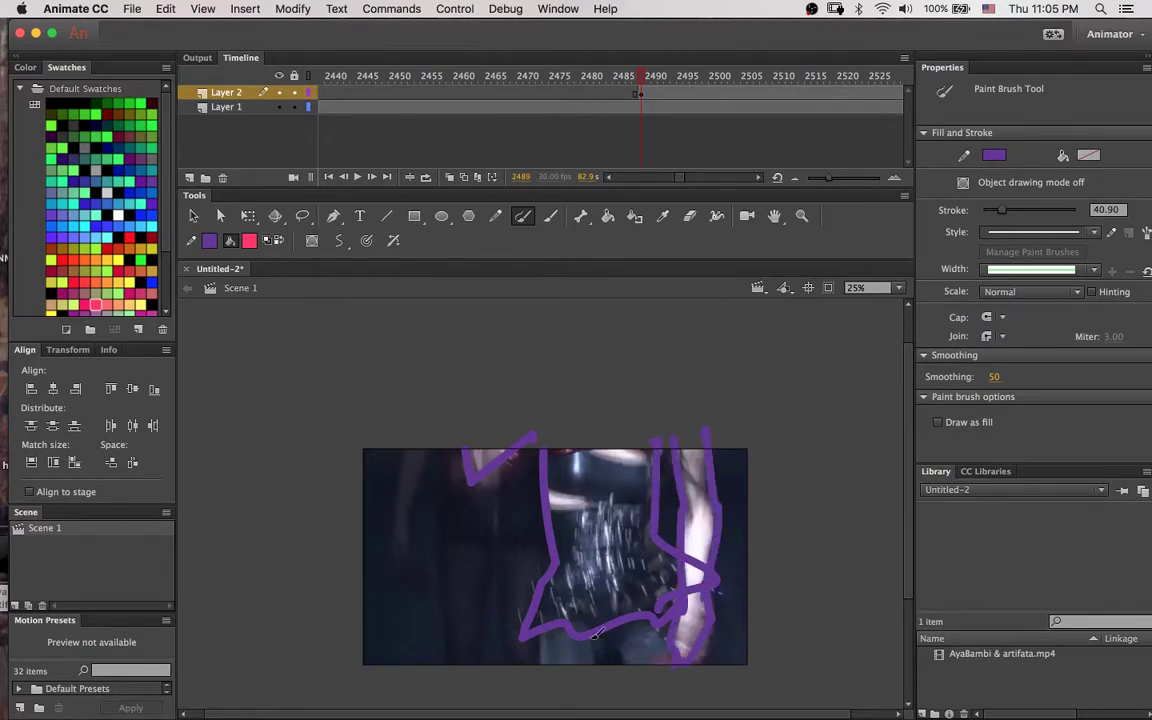
pyautogui.moveTo(534, 630); pyautogui.dragTo(533, 679)
pyautogui.moveTo(593, 633); pyautogui.dragTo(598, 675)
pyautogui.moveTo(670, 623); pyautogui.dragTo(705, 690)
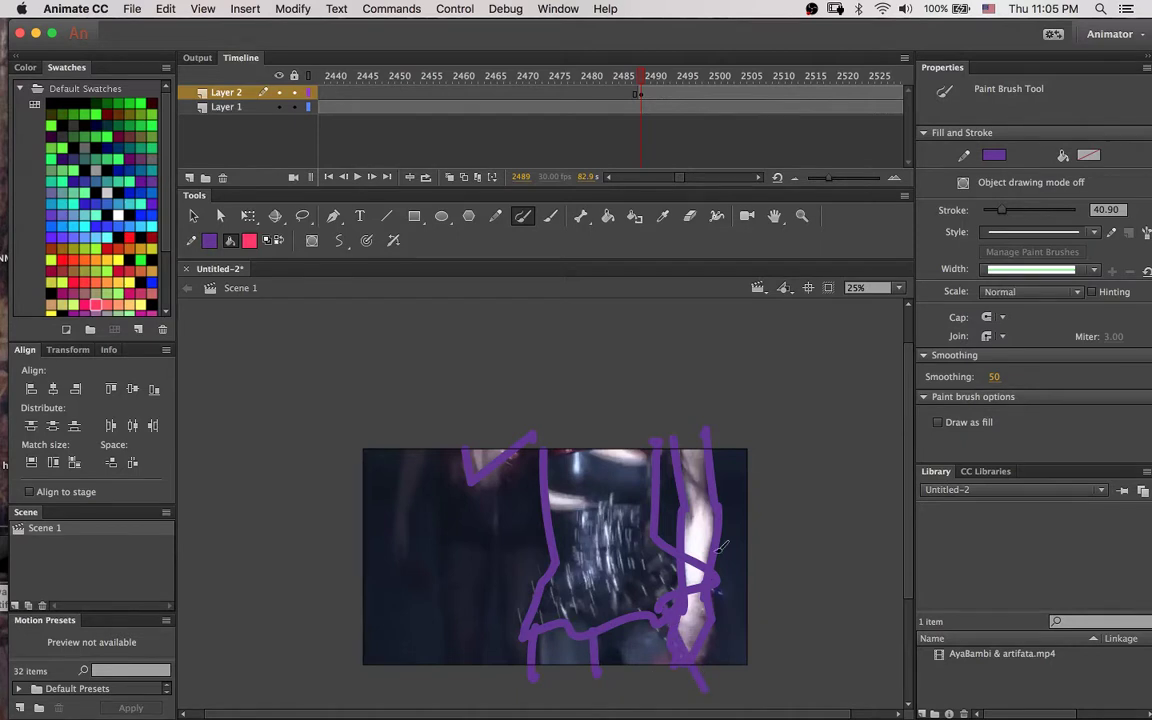
pyautogui.moveTo(630, 676); pyautogui.dragTo(608, 632)
# Insert a blank keyframe on Layer 2 at frame 2491.
pyautogui.moveTo(641, 82); pyautogui.dragTo(653, 83)
pyautogui.click(652, 94)
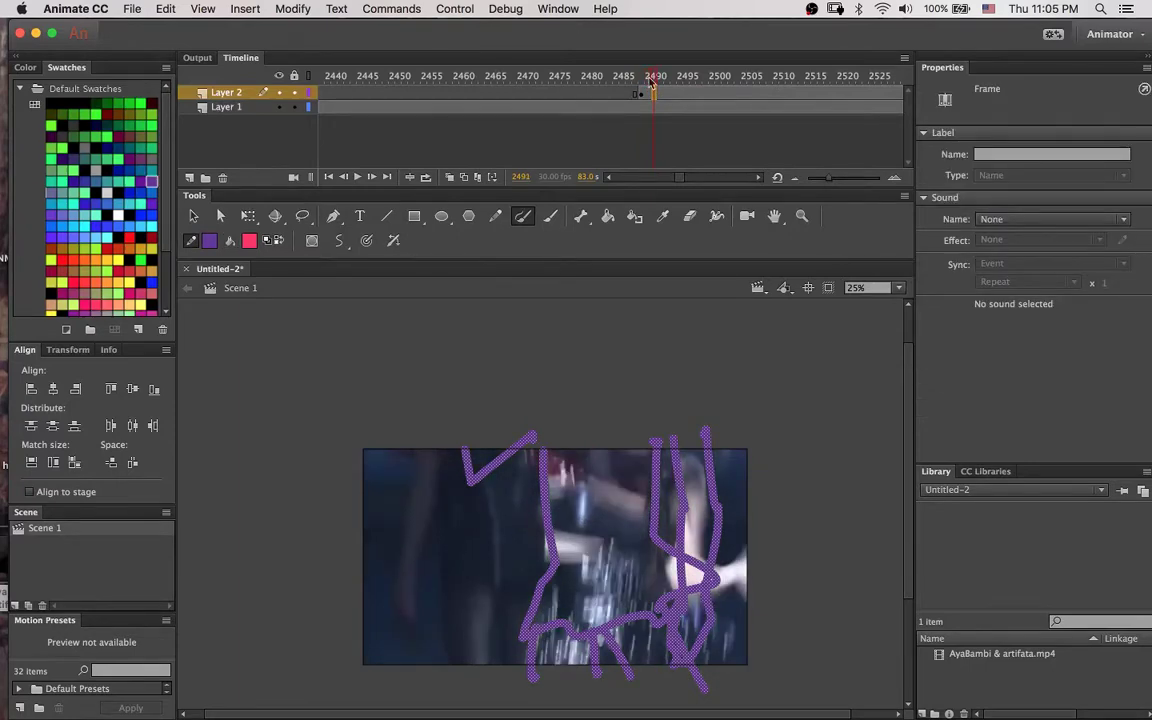
pyautogui.rightClick(654, 94)
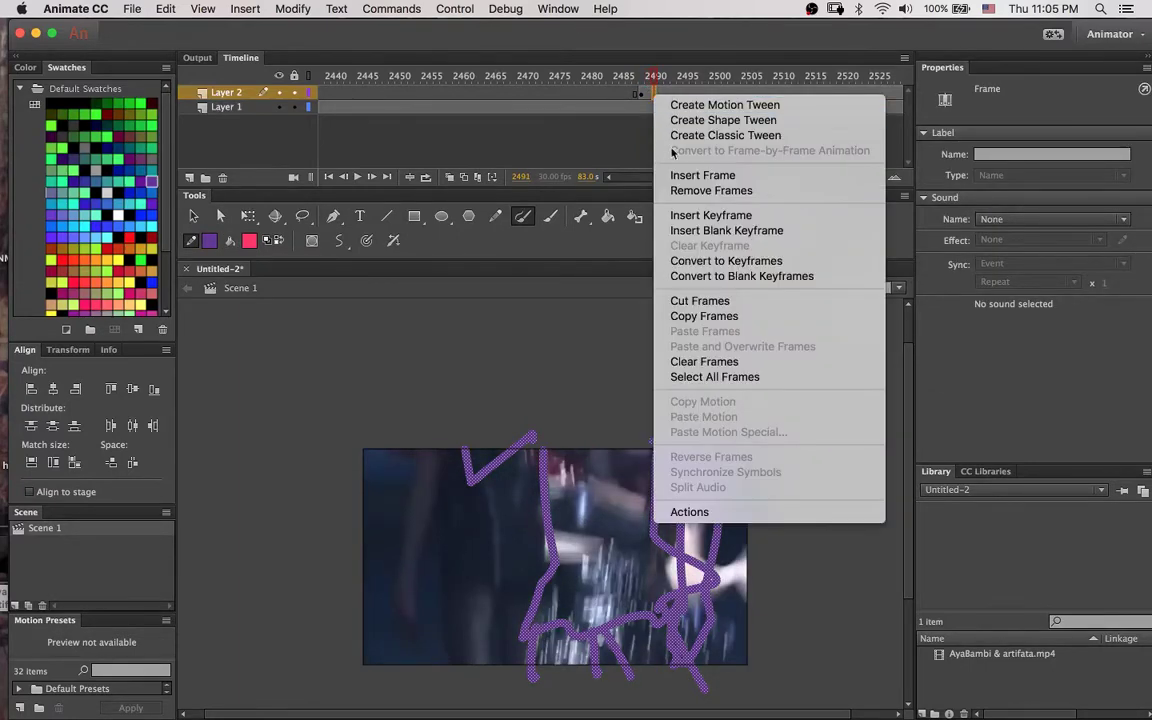
pyautogui.click(672, 230)
pyautogui.moveTo(656, 80)
pyautogui.mouseDown()
pyautogui.moveTo(645, 84)
pyautogui.moveTo(661, 80)
pyautogui.mouseUp()
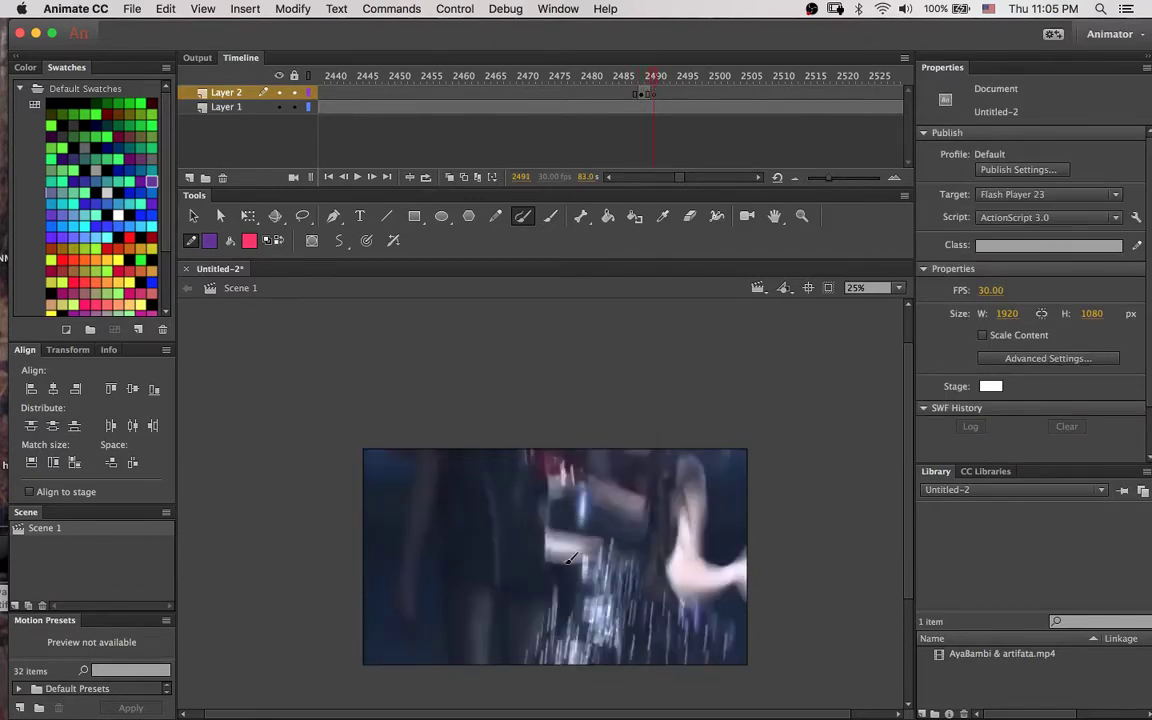
# Trace the dancer's side, bent arm, hip and bodice lines on frame 2491 in purple.
pyautogui.moveTo(543, 607); pyautogui.dragTo(557, 485)
pyautogui.moveTo(542, 432); pyautogui.dragTo(548, 476)
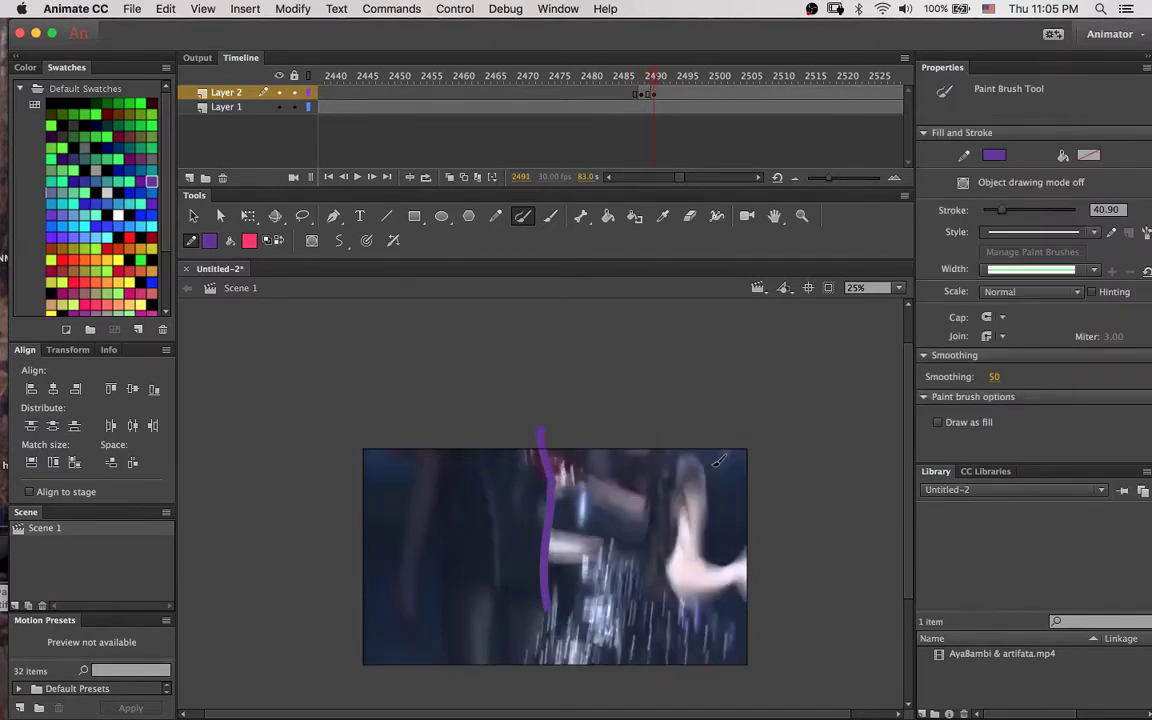
pyautogui.moveTo(688, 450); pyautogui.dragTo(760, 548)
pyautogui.moveTo(758, 600); pyautogui.dragTo(680, 599)
pyautogui.moveTo(685, 463)
pyautogui.mouseDown()
pyautogui.moveTo(680, 633)
pyautogui.moveTo(673, 580)
pyautogui.moveTo(737, 628)
pyautogui.moveTo(714, 660)
pyautogui.mouseUp()
pyautogui.moveTo(721, 652); pyautogui.dragTo(667, 685)
pyautogui.moveTo(666, 553); pyautogui.dragTo(554, 524)
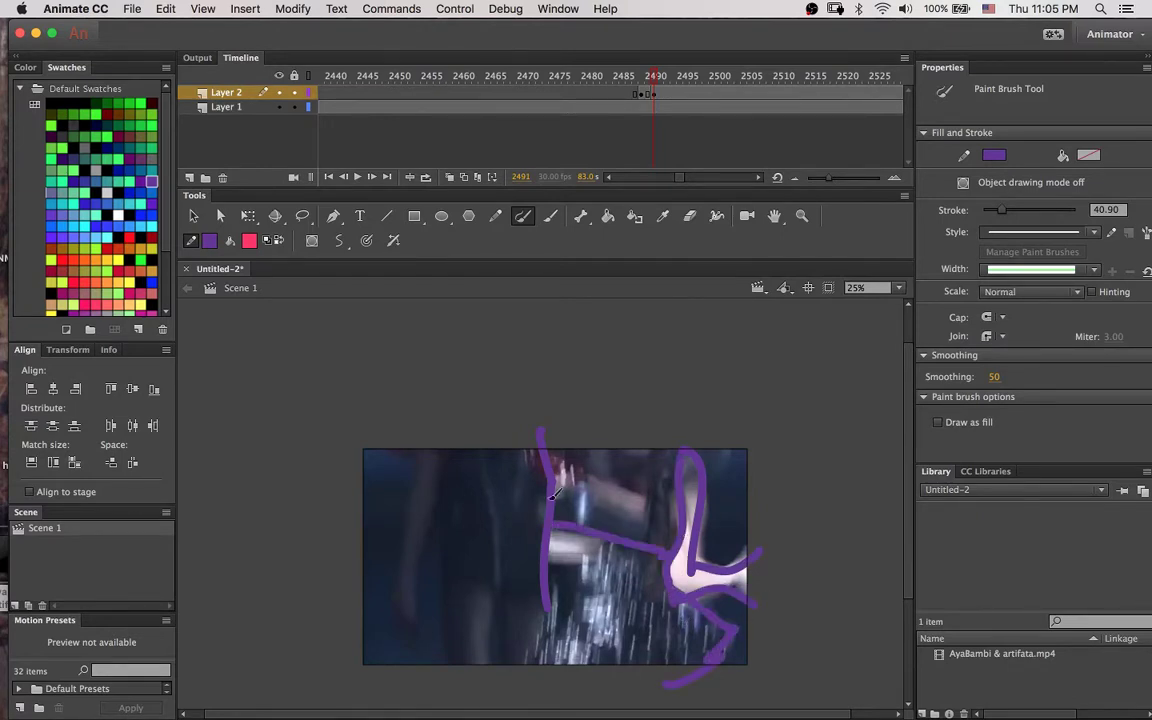
pyautogui.moveTo(686, 487); pyautogui.dragTo(550, 472)
# Insert a blank keyframe at frame 2493 and trace the dancer's pose on it in purple.
pyautogui.moveTo(656, 79); pyautogui.dragTo(668, 79)
pyautogui.click(667, 96)
pyautogui.rightClick(667, 96)
pyautogui.click(718, 206)
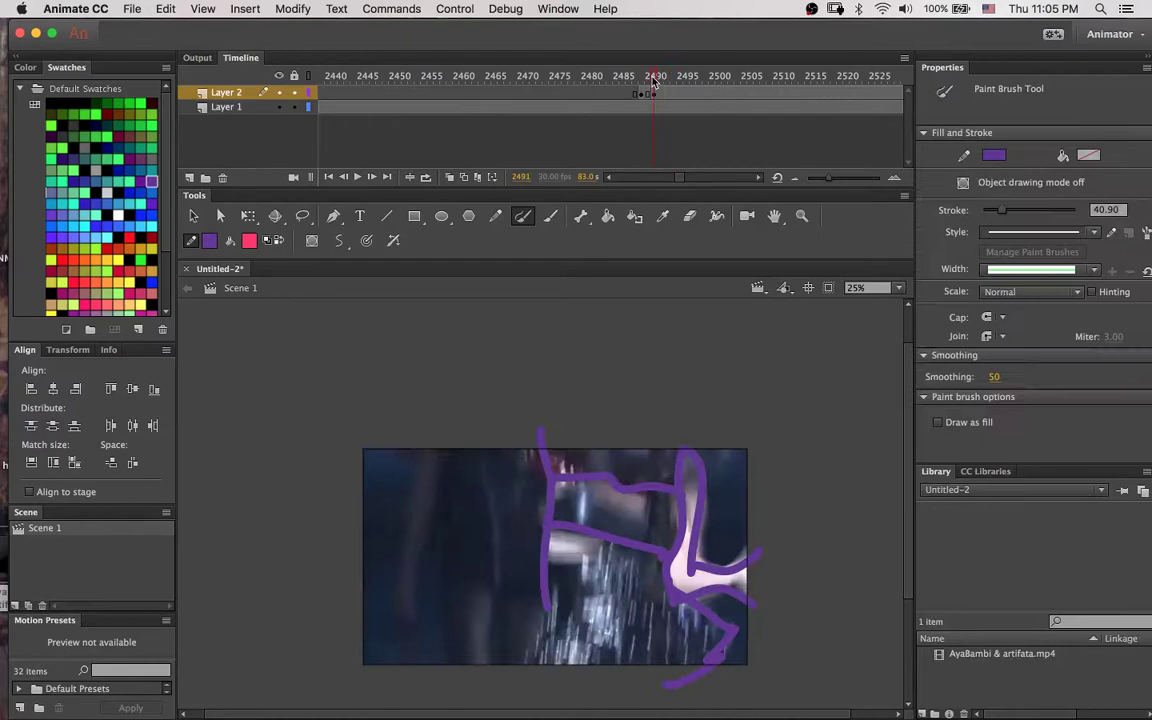
pyautogui.rightClick(667, 95)
pyautogui.click(718, 206)
pyautogui.moveTo(555, 491); pyautogui.dragTo(549, 680)
pyautogui.moveTo(392, 448); pyautogui.dragTo(567, 493)
pyautogui.moveTo(608, 441); pyautogui.dragTo(665, 563)
pyautogui.moveTo(700, 517); pyautogui.dragTo(752, 648)
# Insert a blank keyframe at frame 2495 and trace the dancer's body and outstretched arms on it.
pyautogui.moveTo(668, 79); pyautogui.dragTo(680, 79)
pyautogui.rightClick(680, 95)
pyautogui.click(731, 206)
pyautogui.moveTo(583, 597); pyautogui.dragTo(660, 666)
pyautogui.moveTo(696, 567); pyautogui.dragTo(782, 598)
pyautogui.moveTo(522, 549); pyautogui.dragTo(540, 686)
pyautogui.moveTo(403, 514); pyautogui.dragTo(531, 547)
pyautogui.moveTo(357, 485); pyautogui.dragTo(583, 524)
# Insert a blank keyframe at frame 2497 and trace the dancer's hair and outstretched arm on it.
pyautogui.click(692, 96)
pyautogui.rightClick(692, 96)
pyautogui.click(743, 229)
pyautogui.moveTo(631, 475); pyautogui.dragTo(688, 571)
pyautogui.moveTo(361, 541); pyautogui.dragTo(524, 562)
pyautogui.moveTo(343, 496); pyautogui.dragTo(596, 516)
# Insert a blank keyframe at frame 2499 and trace the dancer's head, torso and both arms on it.
pyautogui.rightClick(706, 95)
pyautogui.click(757, 230)
pyautogui.moveTo(400, 494); pyautogui.dragTo(580, 521)
pyautogui.moveTo(688, 566); pyautogui.dragTo(768, 602)
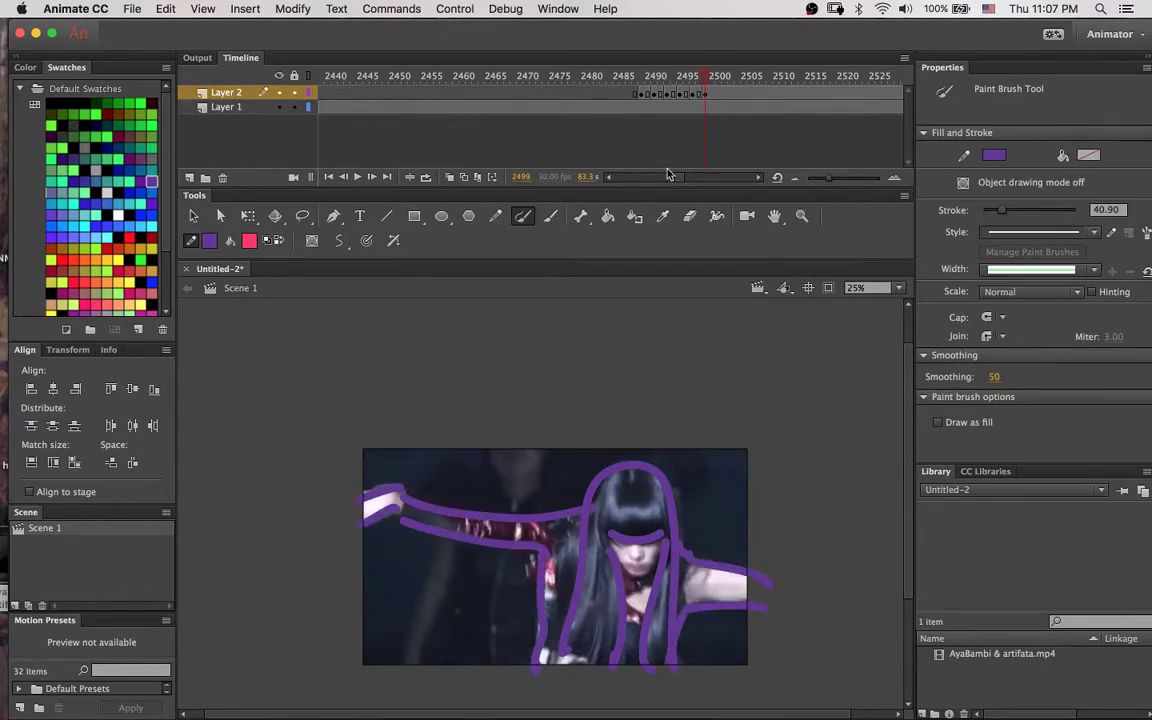
# Insert a blank keyframe at frame 2501 and trace the dancer's fringe, hair and arms on it.
pyautogui.click(718, 95)
pyautogui.rightClick(718, 95)
pyautogui.click(769, 230)
pyautogui.moveTo(605, 523); pyautogui.dragTo(677, 528)
pyautogui.moveTo(527, 511)
pyautogui.mouseDown()
pyautogui.moveTo(598, 487)
pyautogui.moveTo(674, 602)
pyautogui.mouseUp()
pyautogui.moveTo(676, 562); pyautogui.dragTo(766, 572)
# Insert a blank keyframe at frame 2503 and trace the dancer's fringe, long hair and waist on it.
pyautogui.click(730, 95)
pyautogui.rightClick(730, 95)
pyautogui.click(781, 230)
pyautogui.moveTo(596, 530); pyautogui.dragTo(660, 528)
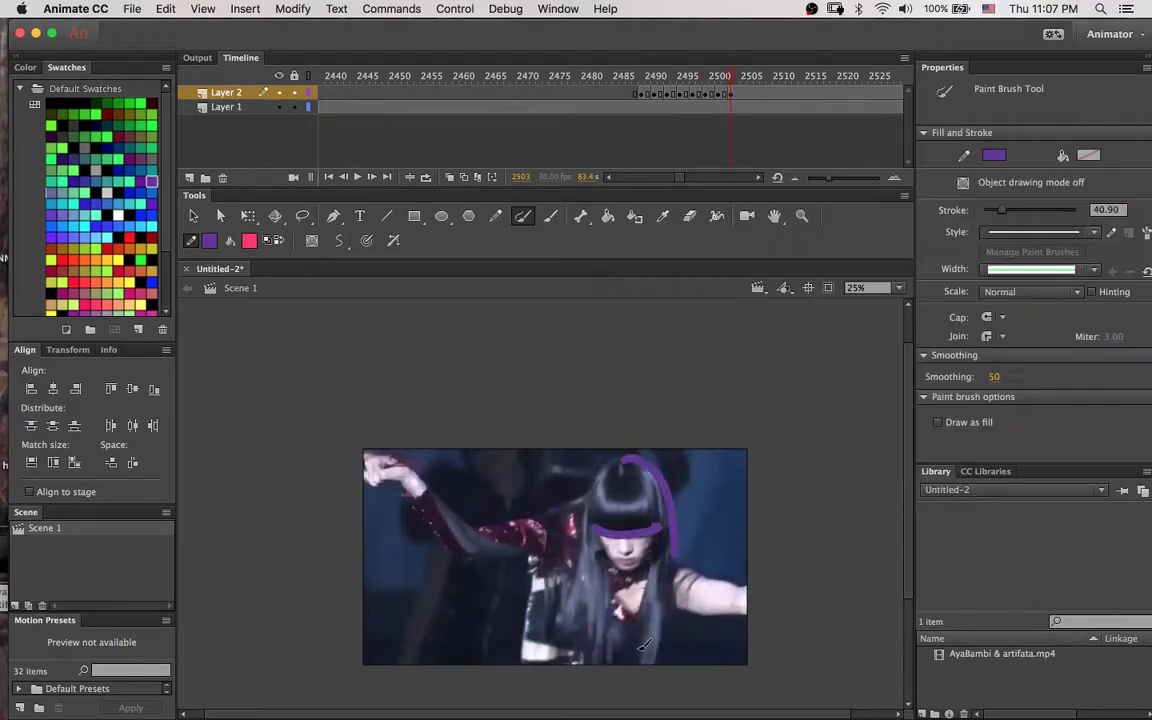
pyautogui.moveTo(612, 461); pyautogui.dragTo(558, 641)
pyautogui.moveTo(537, 557); pyautogui.dragTo(513, 685)
# Insert a blank keyframe at frame 2505 and trace the dancer's raised arm and body on it.
pyautogui.rightClick(743, 95)
pyautogui.moveTo(683, 573); pyautogui.dragTo(768, 585)
pyautogui.click(794, 229)
pyautogui.moveTo(368, 470); pyautogui.dragTo(641, 537)
# Insert a blank keyframe at frame 2507 and trace the dancer's hair, face, torso and arms on it.
pyautogui.rightClick(756, 95)
pyautogui.click(807, 230)
pyautogui.moveTo(568, 498); pyautogui.dragTo(655, 548)
pyautogui.moveTo(572, 483); pyautogui.dragTo(572, 648)
pyautogui.moveTo(595, 648); pyautogui.dragTo(640, 653)
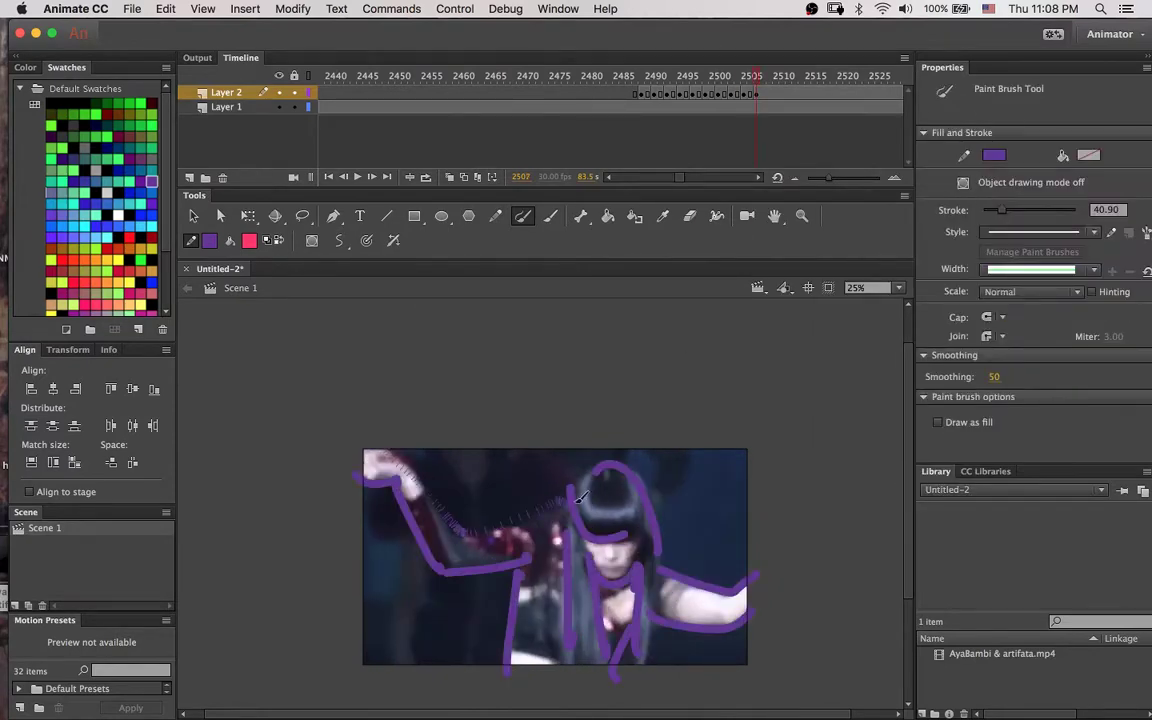
pyautogui.moveTo(475, 529); pyautogui.dragTo(522, 540)
# Insert a blank keyframe at frame 2509 and trace the dancer's fringe and both arms on it.
pyautogui.rightClick(769, 95)
pyautogui.click(820, 230)
pyautogui.moveTo(572, 484); pyautogui.dragTo(640, 538)
pyautogui.moveTo(648, 580); pyautogui.dragTo(764, 564)
pyautogui.moveTo(362, 458); pyautogui.dragTo(540, 540)
# Hide the video layer and check the tracings between frames 2489 and 2509.
pyautogui.click(278, 107)
pyautogui.click(641, 76)
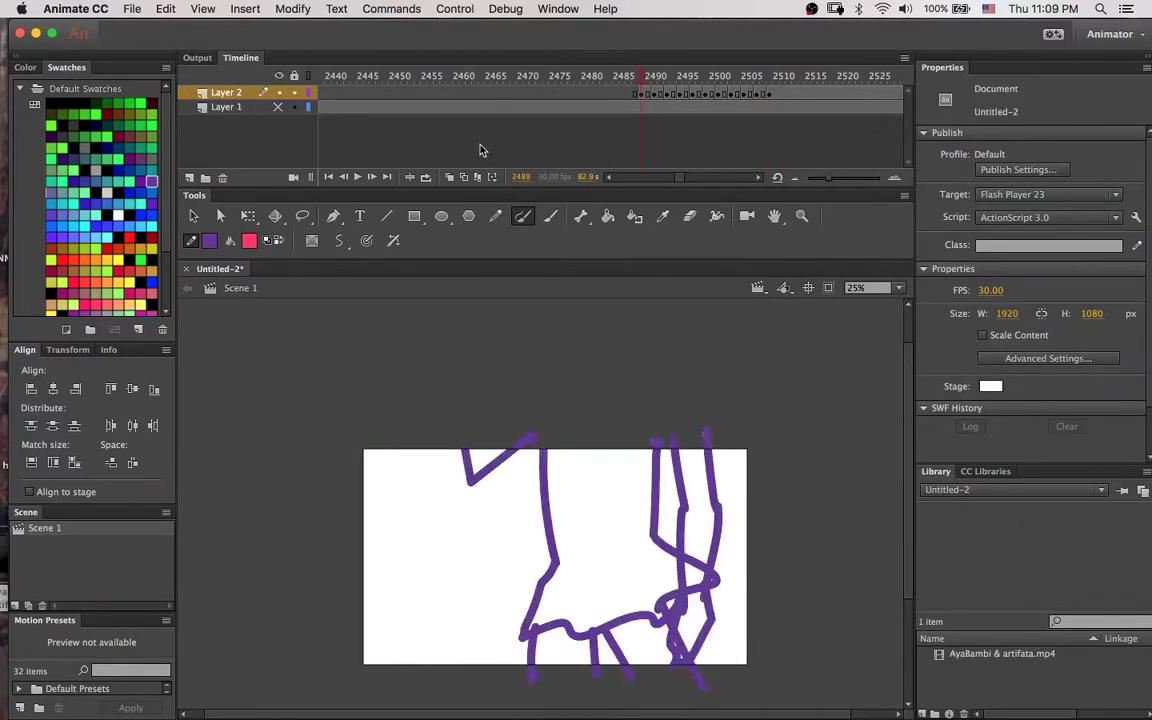
pyautogui.click(769, 93)
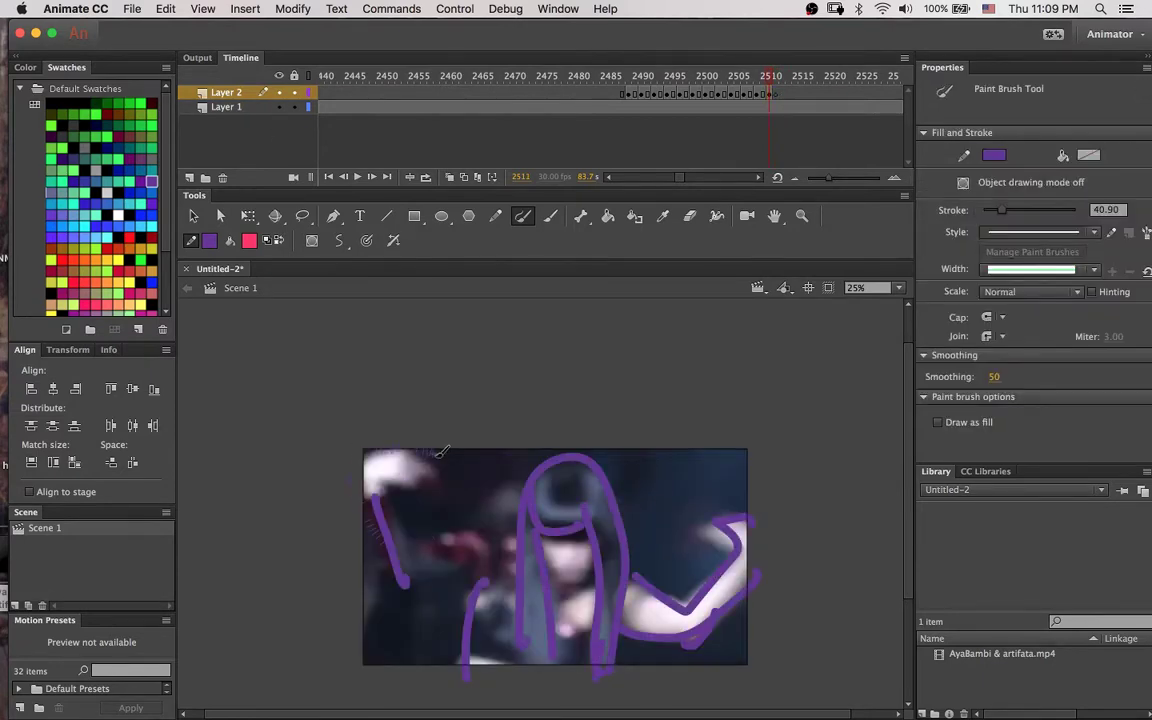
# Add a keyframe at frame 2511 and trace the dancer's hair, raised arm and bent arm on it.
pyautogui.click(783, 95)
pyautogui.moveTo(521, 645); pyautogui.dragTo(609, 671)
pyautogui.moveTo(376, 498); pyautogui.dragTo(494, 577)
pyautogui.moveTo(636, 576); pyautogui.dragTo(752, 522)
pyautogui.moveTo(620, 632); pyautogui.dragTo(757, 574)
# Insert a blank keyframe on Layer 2 at frame 2513.
pyautogui.rightClick(783, 96)
pyautogui.click(837, 236)
pyautogui.rightClick(779, 94)
pyautogui.click(822, 175)
pyautogui.press('super+z')
# Trace the dancer's arms, waist and long hair on frame 2513 in purple.
pyautogui.moveTo(367, 489); pyautogui.dragTo(402, 550)
pyautogui.moveTo(400, 540); pyautogui.dragTo(483, 525)
pyautogui.moveTo(353, 530); pyautogui.dragTo(465, 575)
pyautogui.moveTo(463, 577); pyautogui.dragTo(441, 674)
pyautogui.moveTo(529, 484); pyautogui.dragTo(594, 663)
pyautogui.moveTo(576, 629); pyautogui.dragTo(564, 664)
pyautogui.moveTo(667, 633); pyautogui.dragTo(738, 535)
# Insert a blank keyframe at frame 2515 and set the Brush tool's fill color to red.
pyautogui.click(796, 77)
pyautogui.click(796, 95)
pyautogui.rightClick(795, 95)
pyautogui.click(848, 235)
pyautogui.click(550, 216)
pyautogui.click(1089, 155)
pyautogui.click(1025, 272)
# Trace the dancer's hair, face, torso and both arms on frame 2515 with the red brush.
pyautogui.moveTo(506, 466); pyautogui.dragTo(467, 660)
pyautogui.moveTo(514, 466)
pyautogui.mouseDown()
pyautogui.moveTo(558, 655)
pyautogui.moveTo(680, 513)
pyautogui.mouseUp()
pyautogui.press('super+equal')
pyautogui.moveTo(557, 561); pyautogui.dragTo(855, 398)
pyautogui.moveTo(263, 500); pyautogui.dragTo(251, 652)
pyautogui.moveTo(262, 527); pyautogui.dragTo(339, 485)
pyautogui.hscroll(-3, 503, 420)
pyautogui.moveTo(218, 378); pyautogui.dragTo(436, 425)
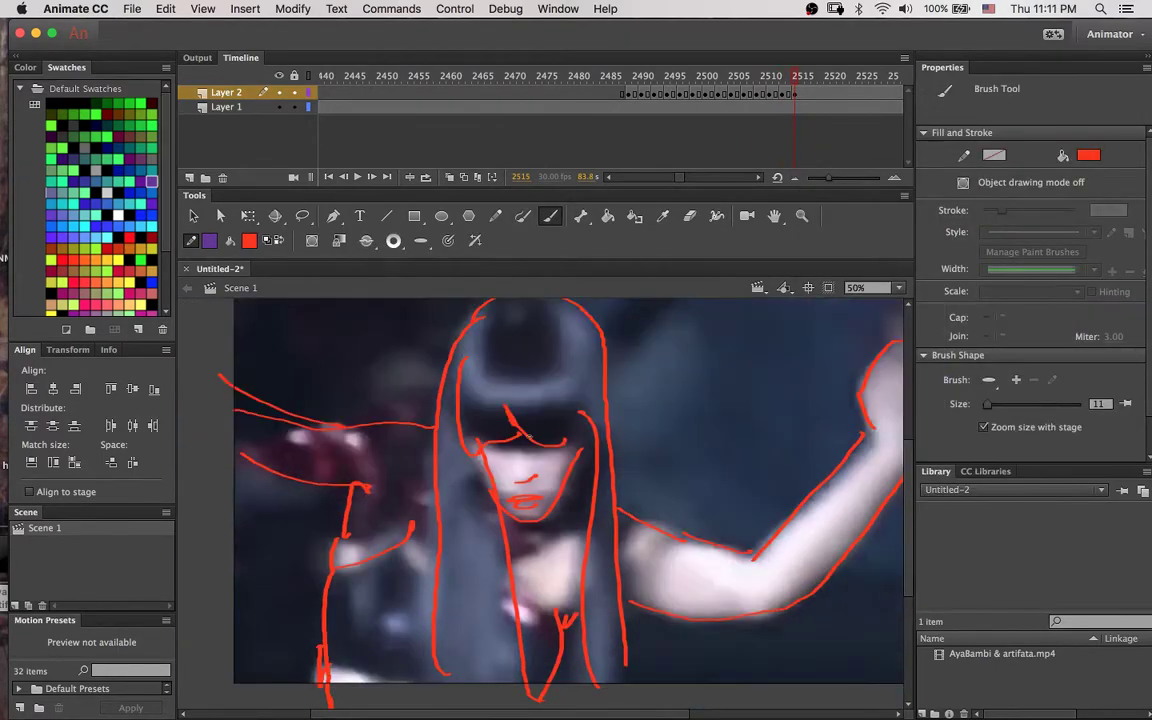
# Insert a blank keyframe at frame 2517 and trace the dancer's hair, arms and torso on it in red.
pyautogui.click(809, 95)
pyautogui.rightClick(809, 95)
pyautogui.click(861, 235)
pyautogui.moveTo(488, 337); pyautogui.dragTo(447, 691)
pyautogui.hscroll(5, 504, 437)
pyautogui.moveTo(508, 516); pyautogui.dragTo(676, 326)
pyautogui.hscroll(-10, 545, 505)
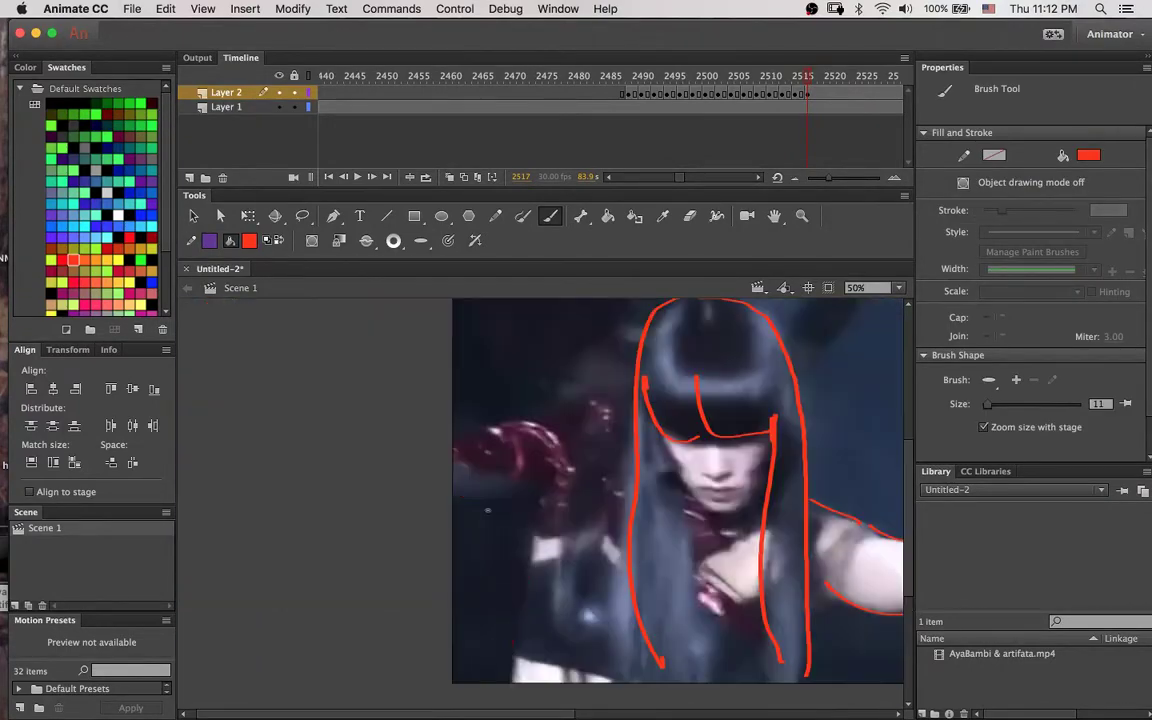
pyautogui.moveTo(480, 425); pyautogui.dragTo(644, 326)
pyautogui.moveTo(702, 483)
pyautogui.mouseDown()
pyautogui.moveTo(760, 486)
pyautogui.moveTo(768, 600)
pyautogui.mouseUp()
pyautogui.moveTo(768, 600); pyautogui.dragTo(695, 686)
pyautogui.hscroll(5, 695, 600)
# Select the traced frames from 2489 to 2519 on Layer 2 and cut them.
pyautogui.moveTo(808, 77); pyautogui.dragTo(777, 77)
pyautogui.click(583, 94)
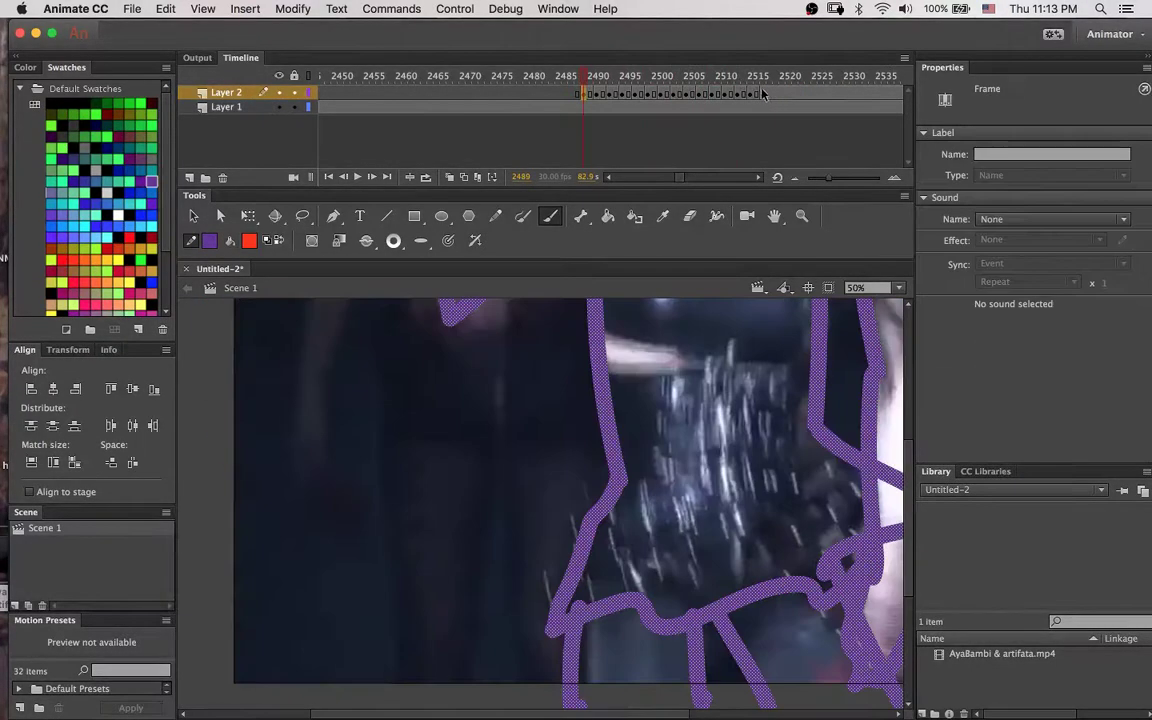
pyautogui.click(772, 94)
pyautogui.moveTo(585, 95); pyautogui.dragTo(748, 95)
pyautogui.rightClick(748, 95)
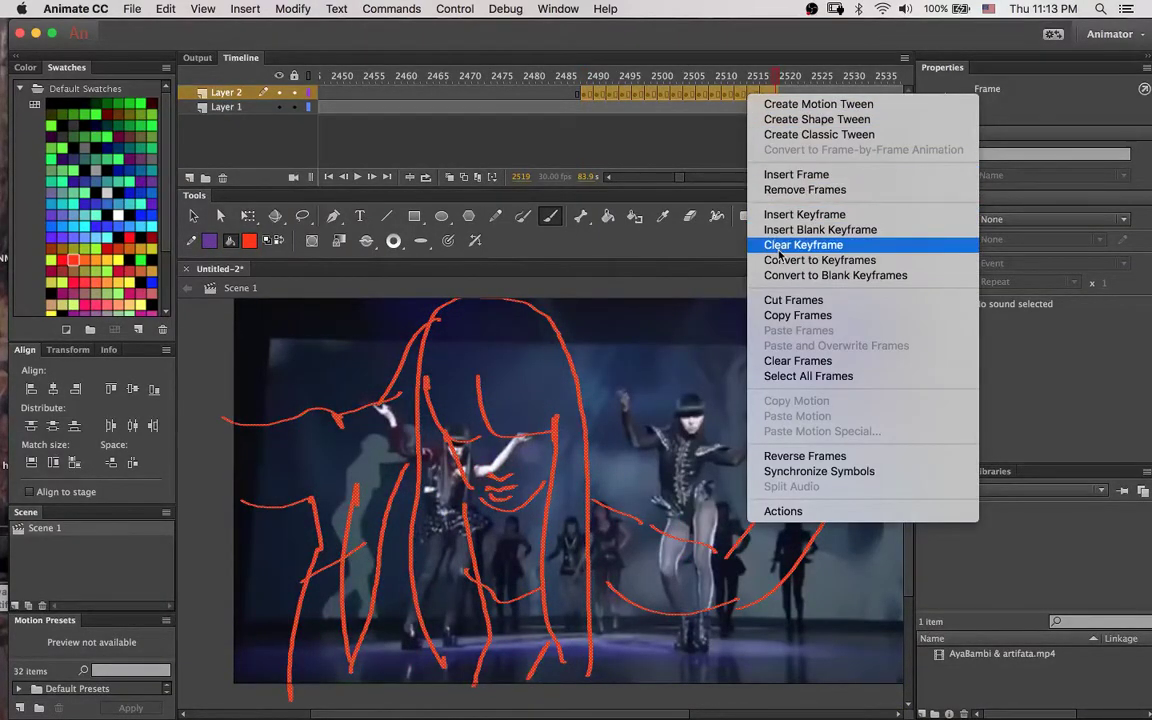
pyautogui.click(790, 300)
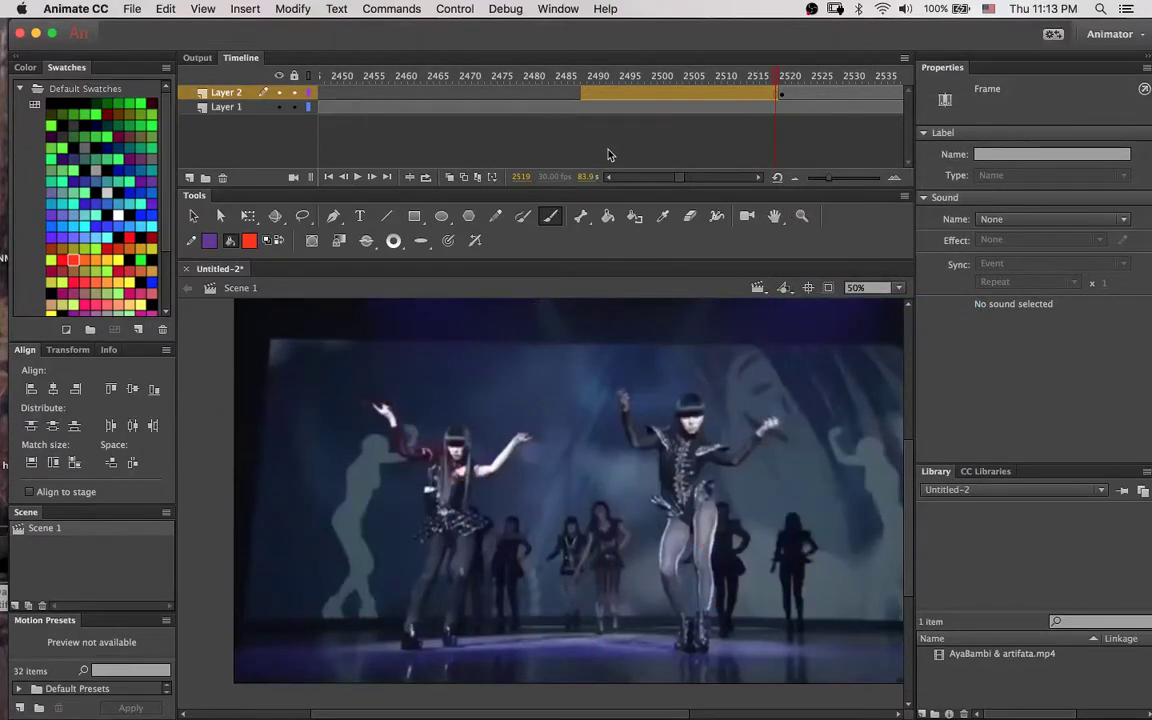
# Return the playhead to frame 1 of the timeline with Layer 2 active.
pyautogui.moveTo(672, 176); pyautogui.dragTo(578, 204)
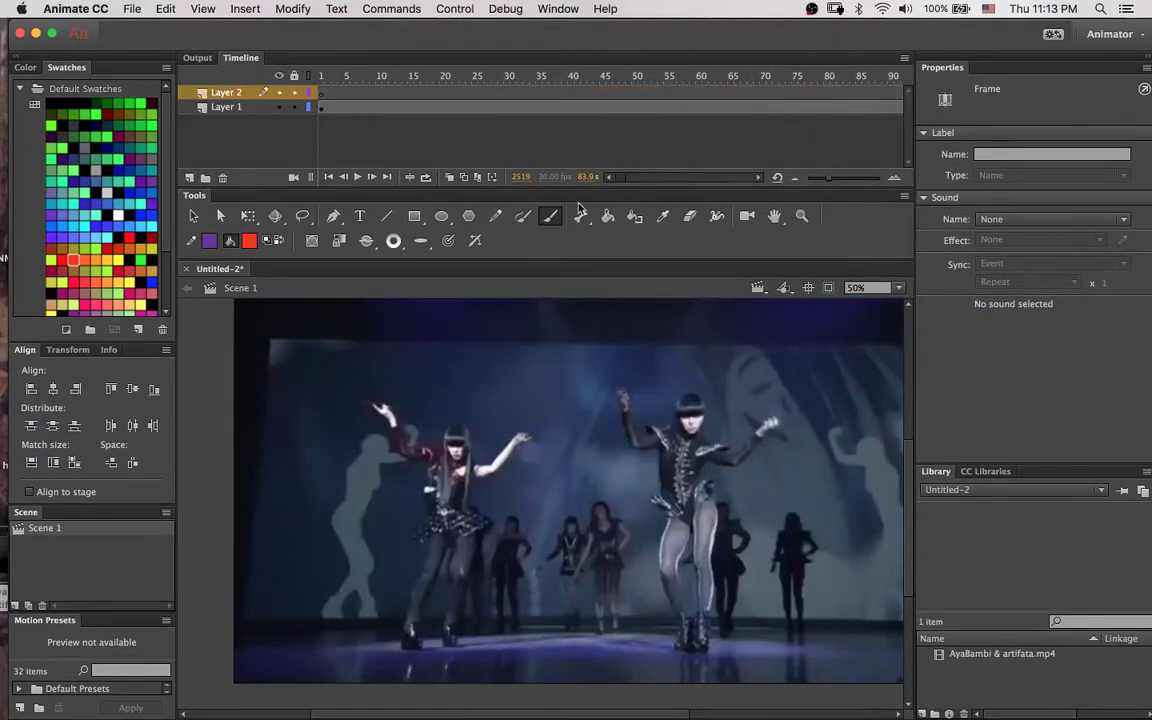
pyautogui.click(366, 109)
pyautogui.click(238, 113)
pyautogui.click(327, 94)
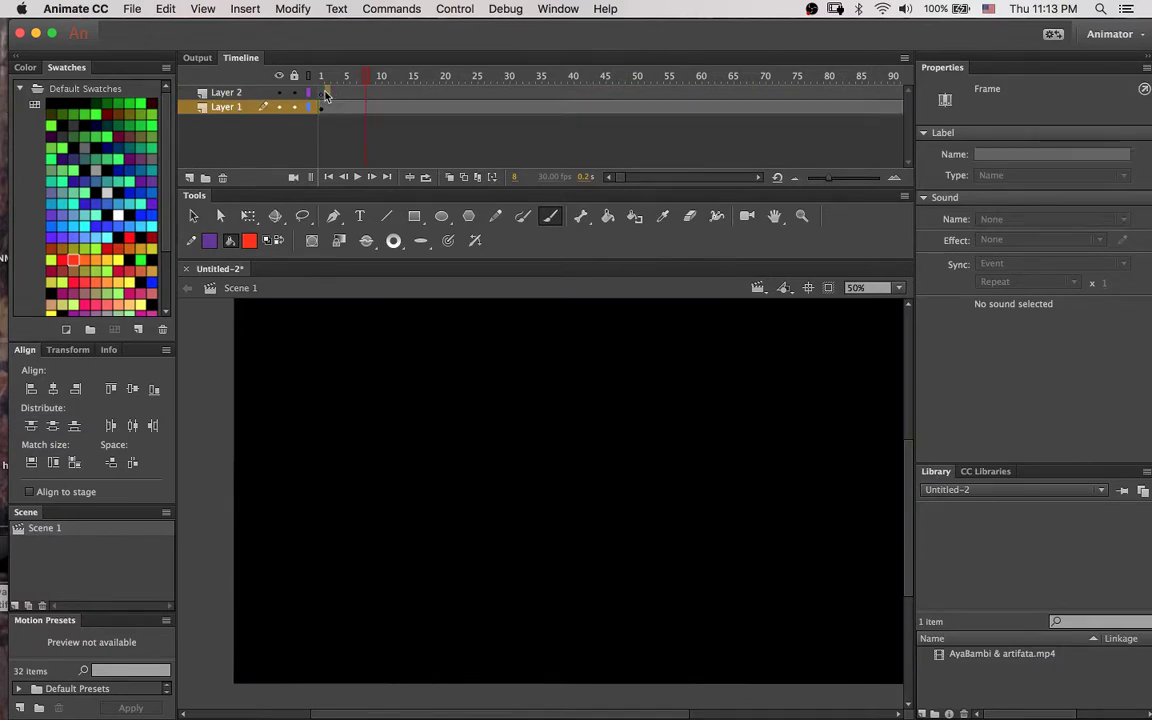
pyautogui.moveTo(338, 76); pyautogui.dragTo(318, 80)
# Create a new ActionScript 3.0 document of 1920 by 1080 px at 30 fps.
pyautogui.click(132, 8)
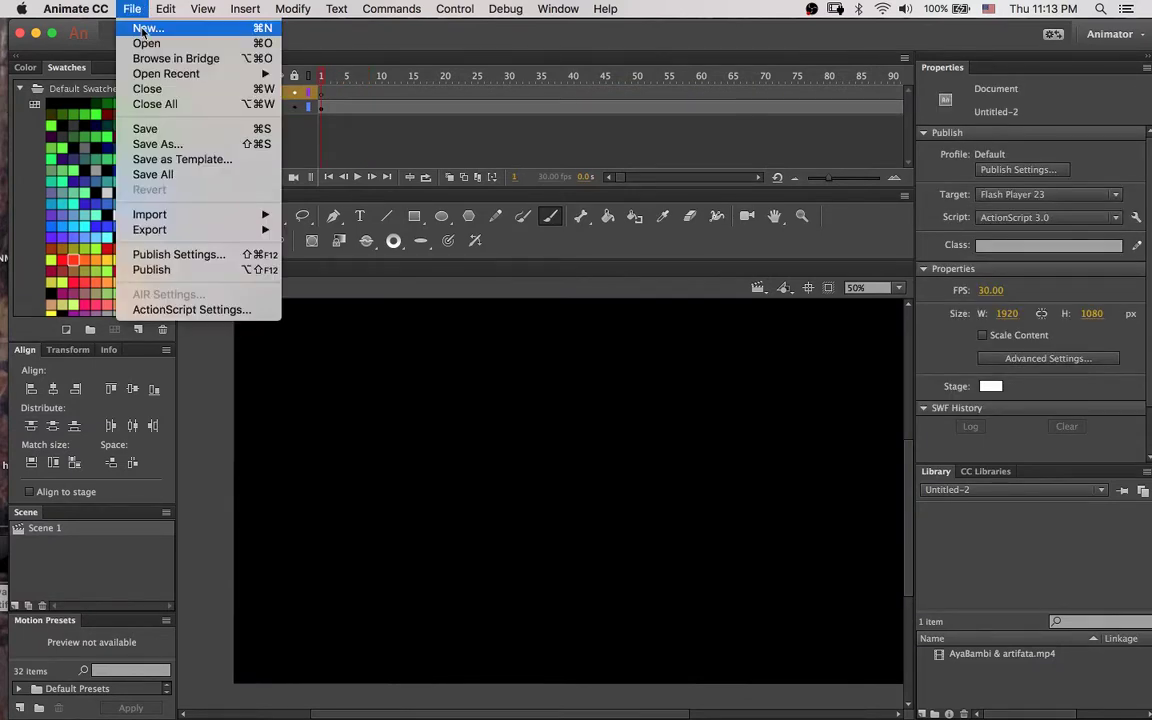
pyautogui.click(134, 31)
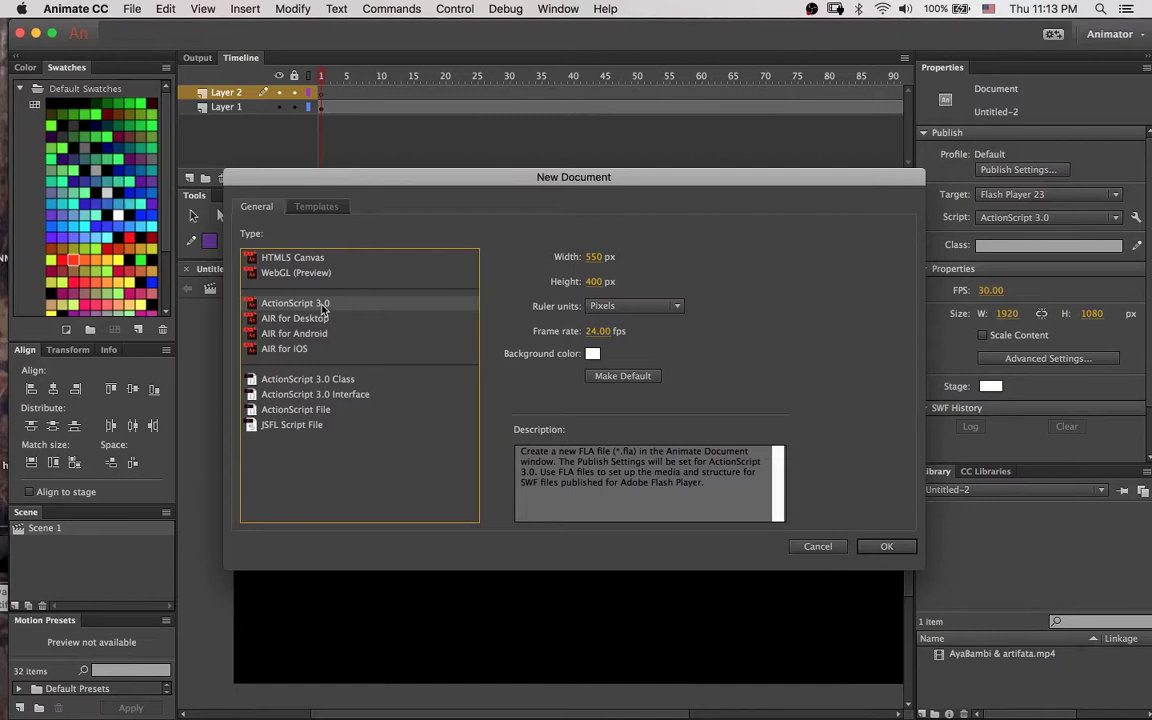
pyautogui.click(594, 257)
pyautogui.write('1920')
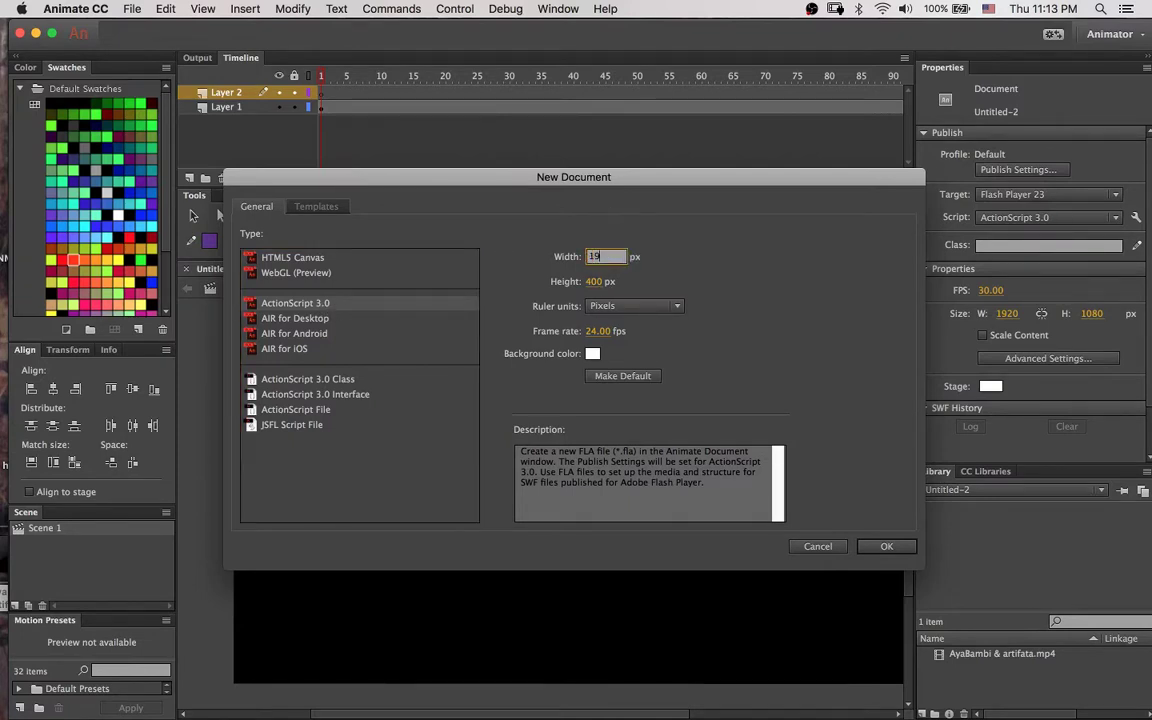
pyautogui.press('Tab')
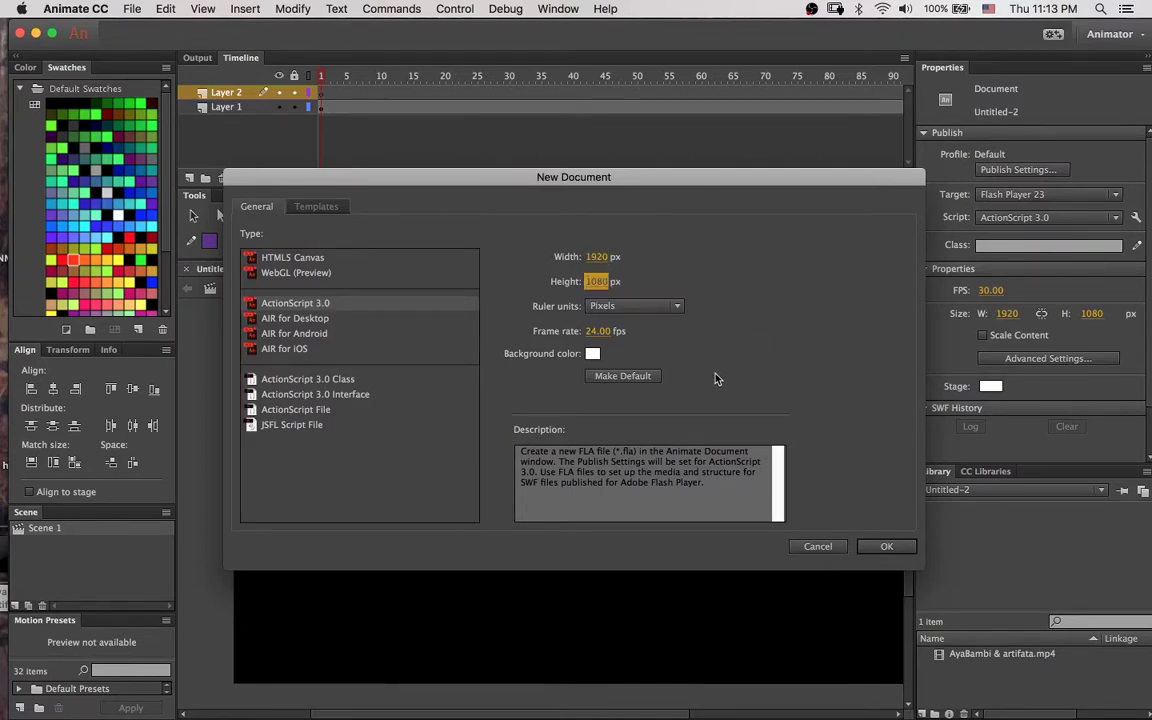
pyautogui.press('Tab')
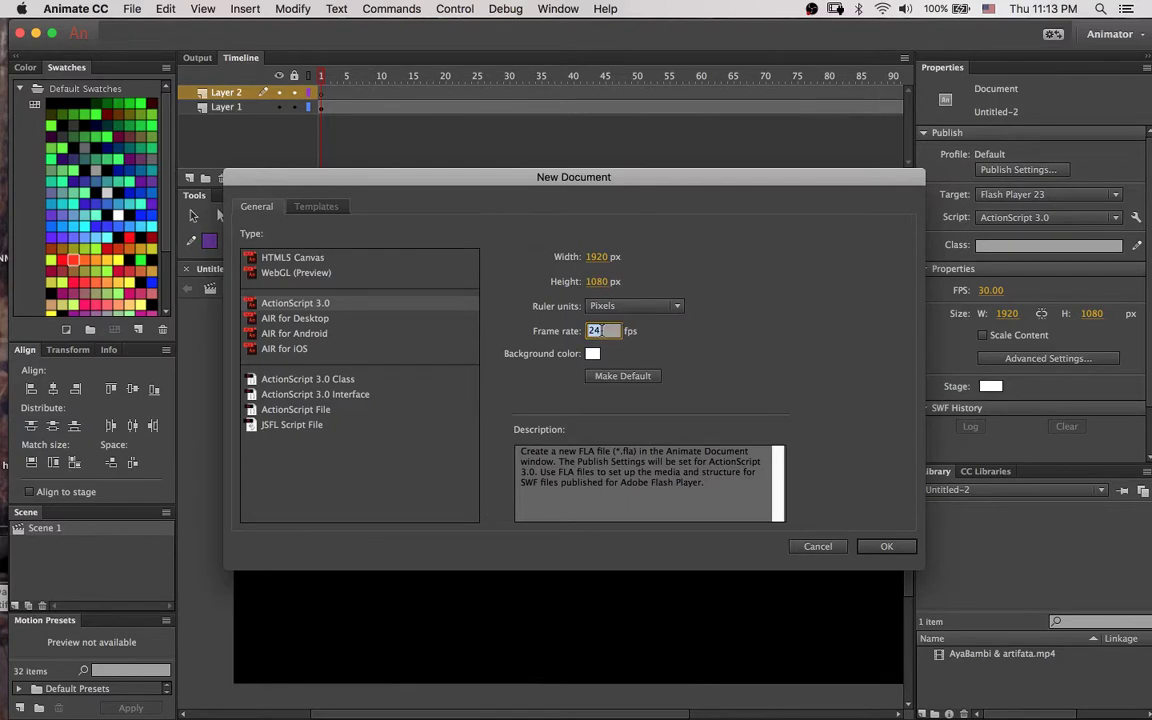
pyautogui.click(884, 546)
# Paste the cut tracing frames over the selected frames of Layer 1 and scrub through them to check the animation.
pyautogui.rightClick(566, 93)
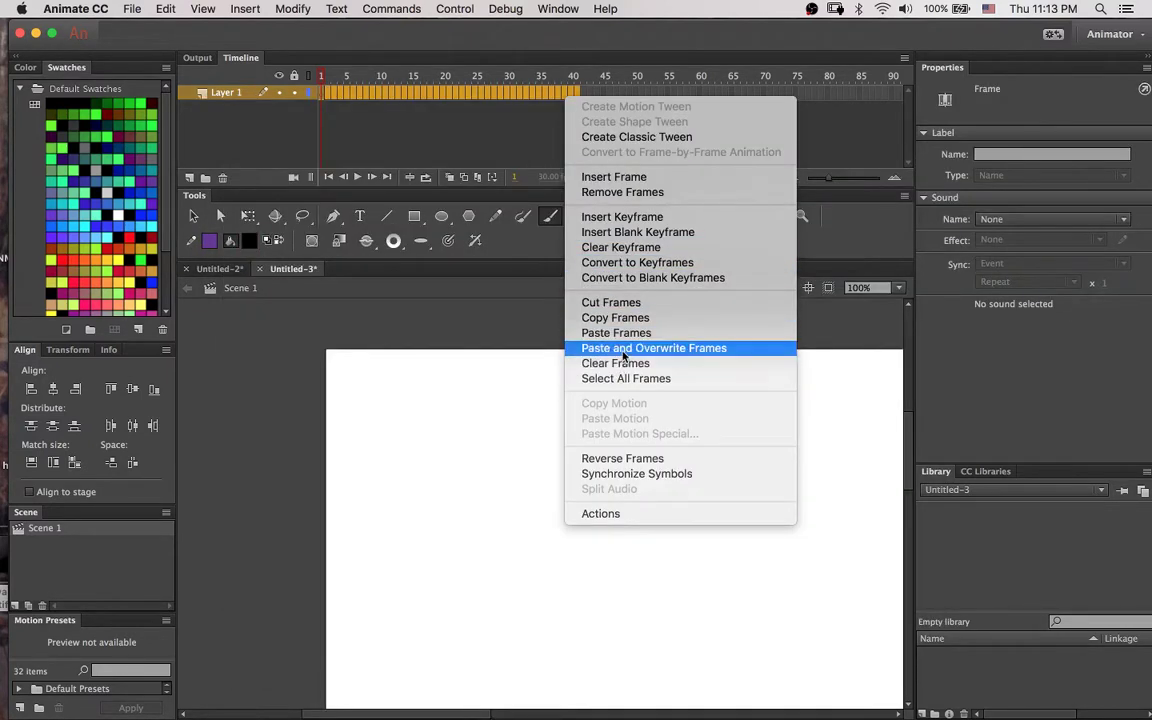
pyautogui.click(620, 348)
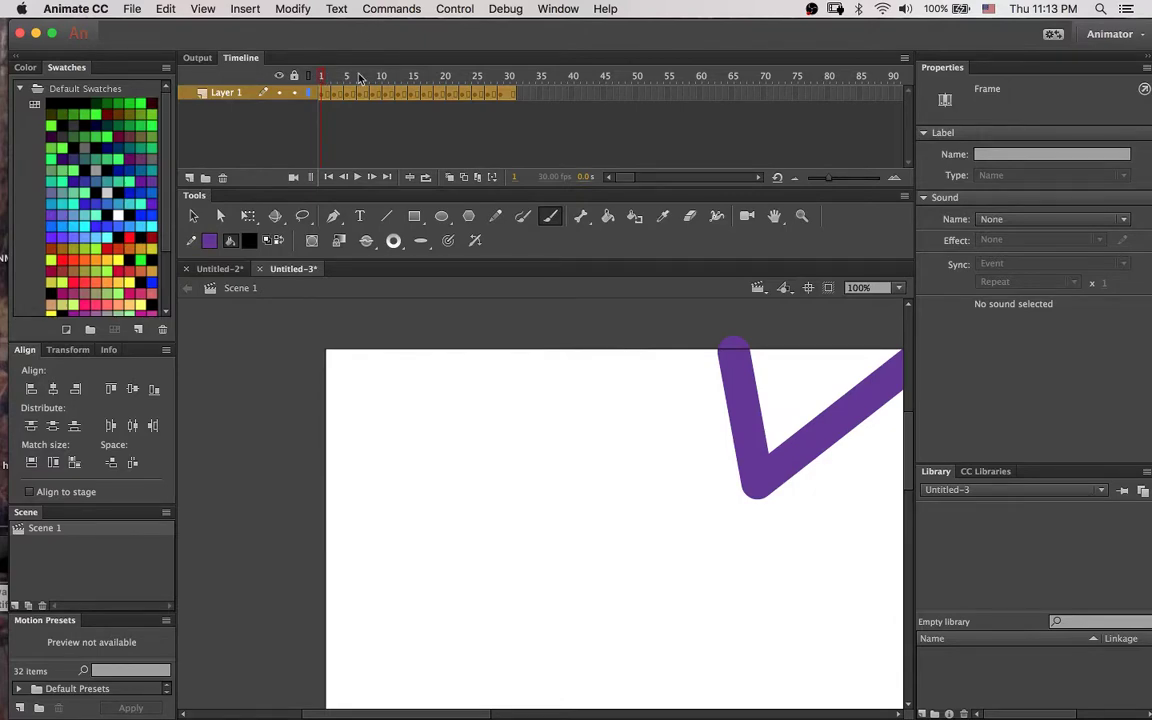
pyautogui.click(469, 82)
pyautogui.moveTo(473, 84)
pyautogui.mouseDown()
pyautogui.moveTo(325, 83)
pyautogui.moveTo(431, 84)
pyautogui.mouseUp()
pyautogui.click(898, 287)
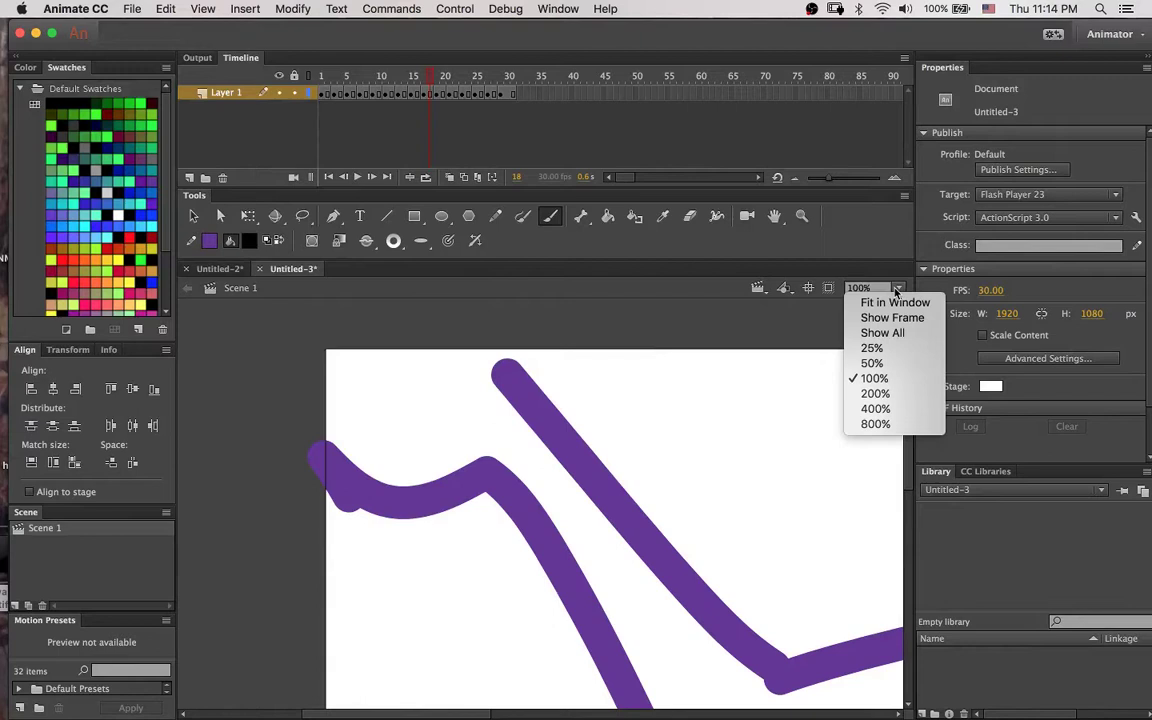
pyautogui.click(848, 349)
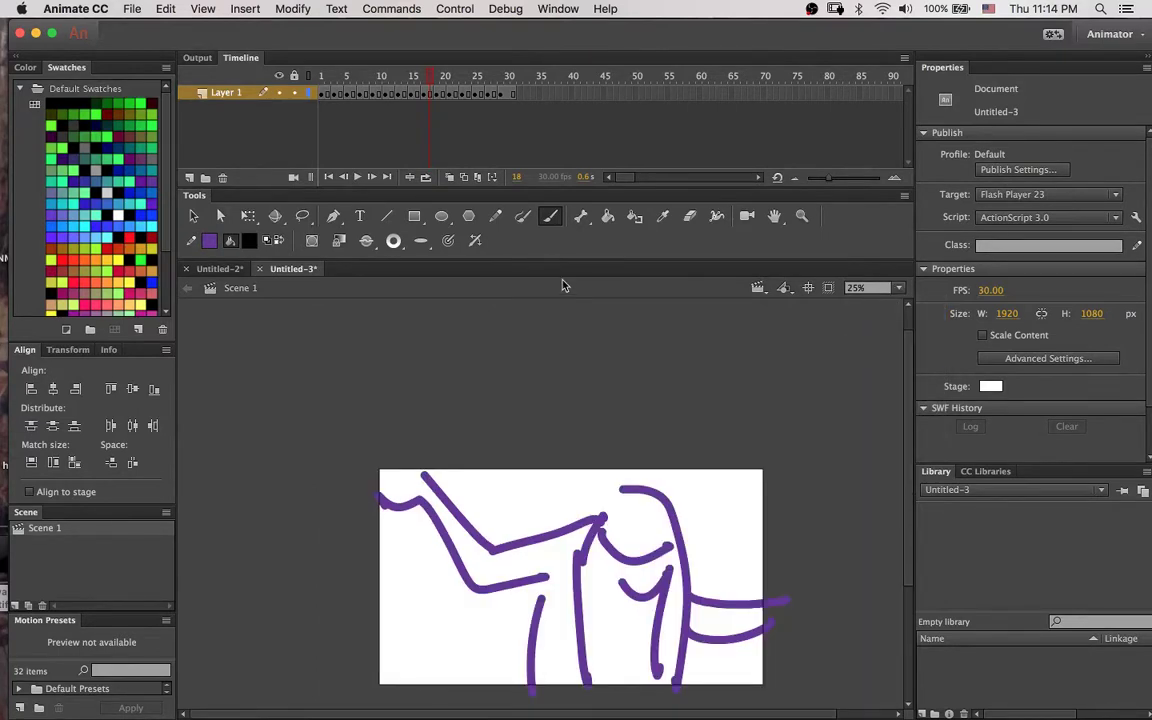
# Play the pasted tracing animation from frame 1 to its end and return the playhead to frame 1.
pyautogui.moveTo(404, 80); pyautogui.dragTo(250, 43)
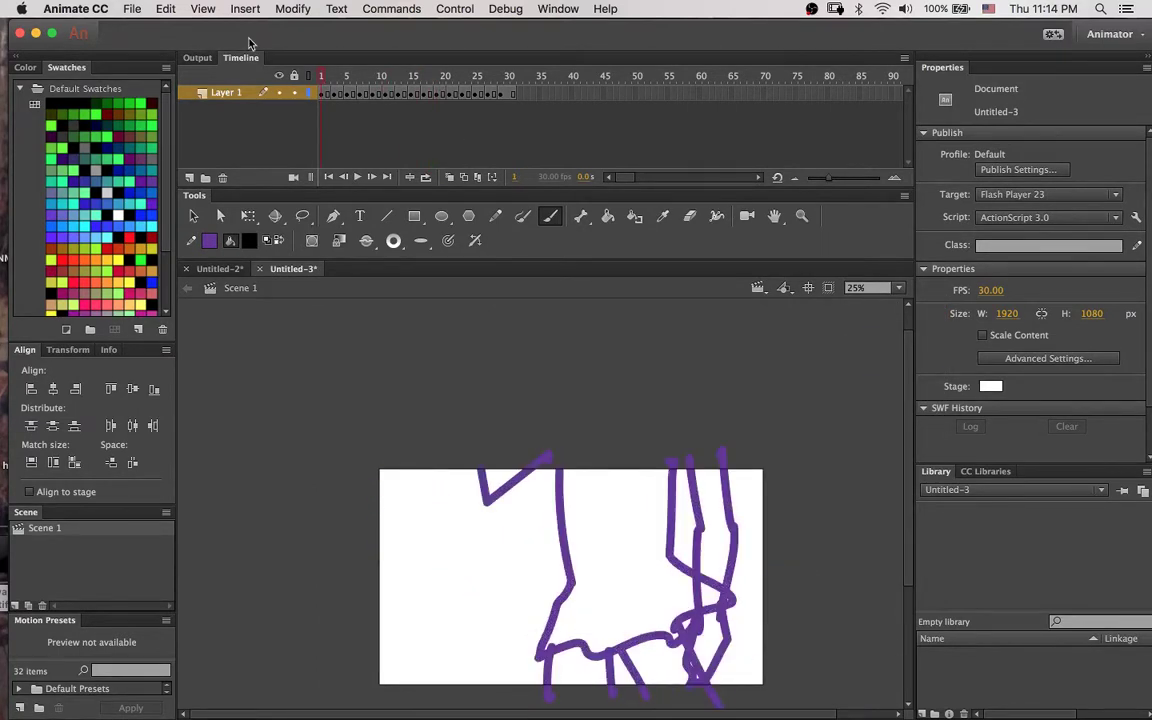
pyautogui.click(358, 177)
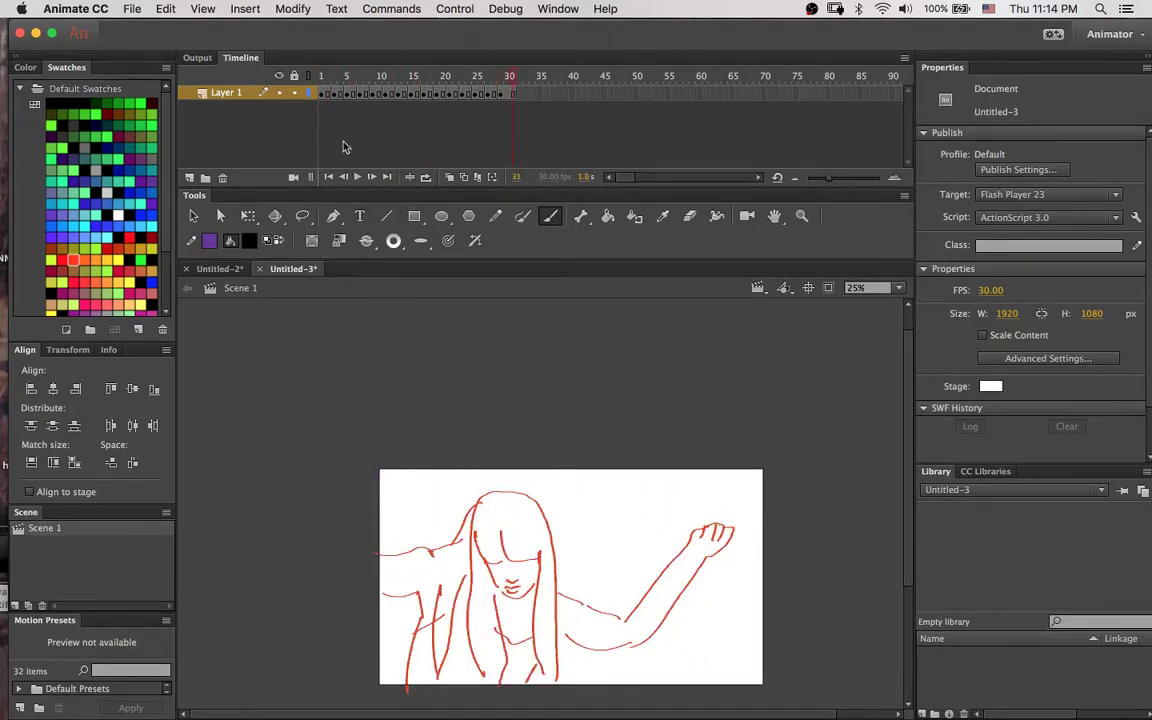
pyautogui.moveTo(406, 78)
pyautogui.mouseDown()
pyautogui.moveTo(248, 76)
pyautogui.moveTo(523, 86)
pyautogui.moveTo(163, 85)
pyautogui.mouseUp()
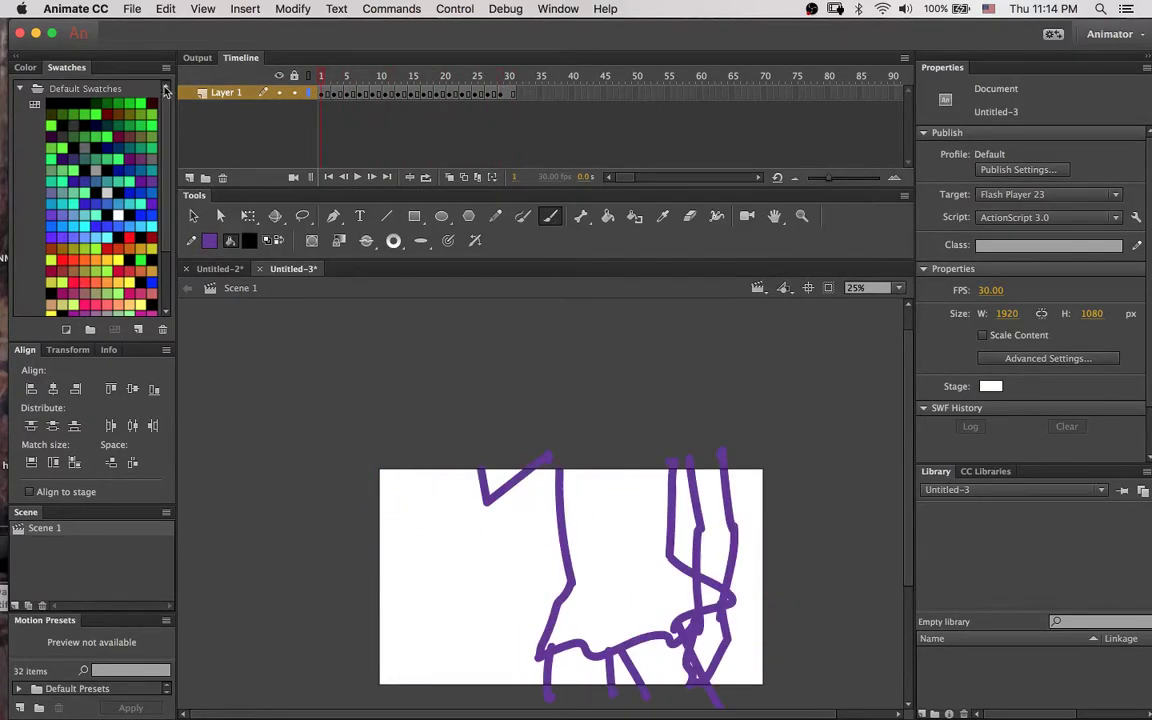
# Start a video export of the animation and name its destination file "rotoscope demo".
pyautogui.click(164, 9)
pyautogui.moveTo(132, 9)
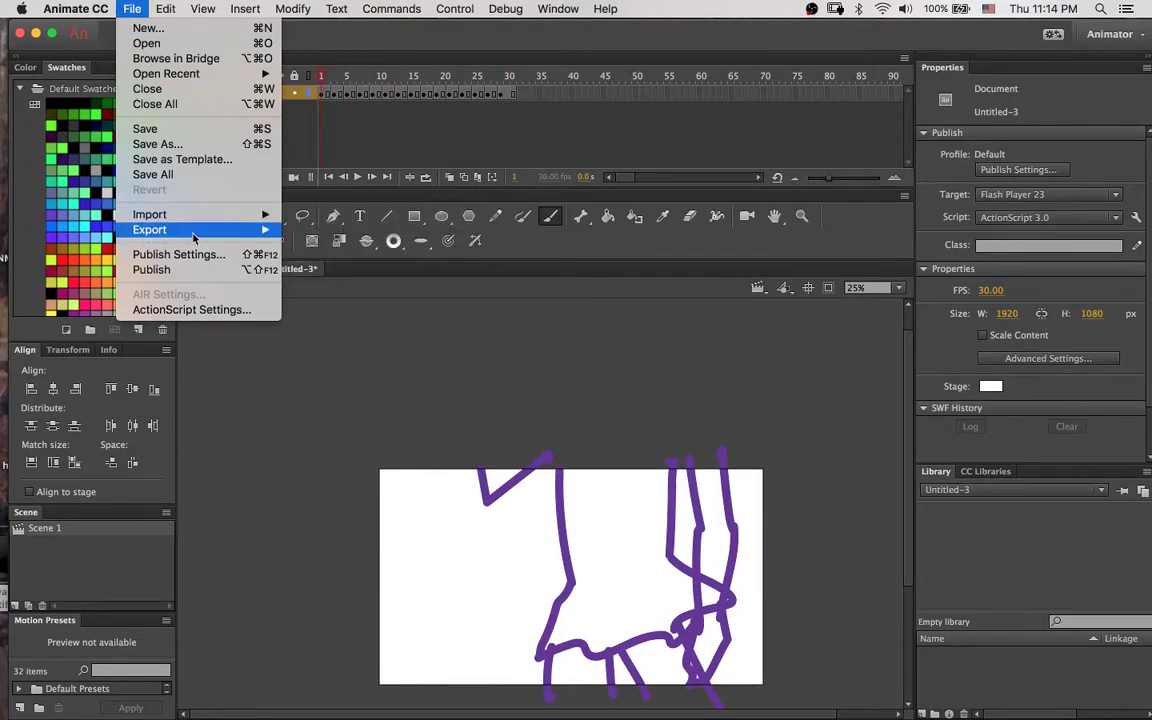
pyautogui.moveTo(230, 229)
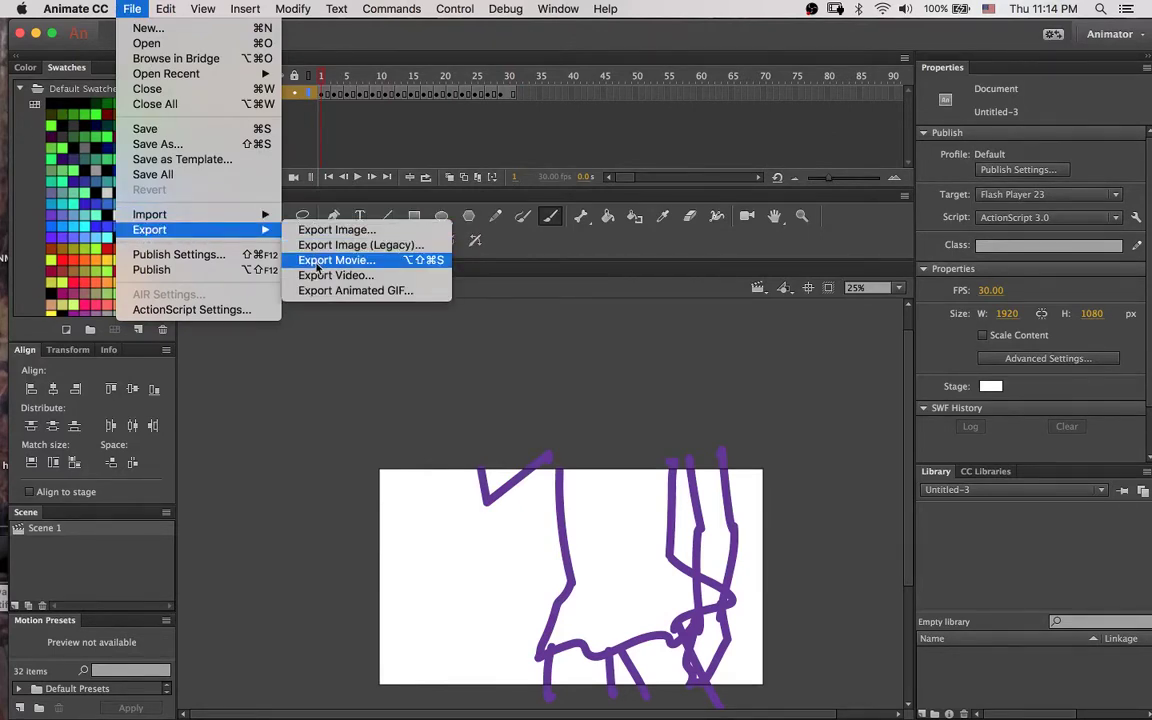
pyautogui.click(317, 275)
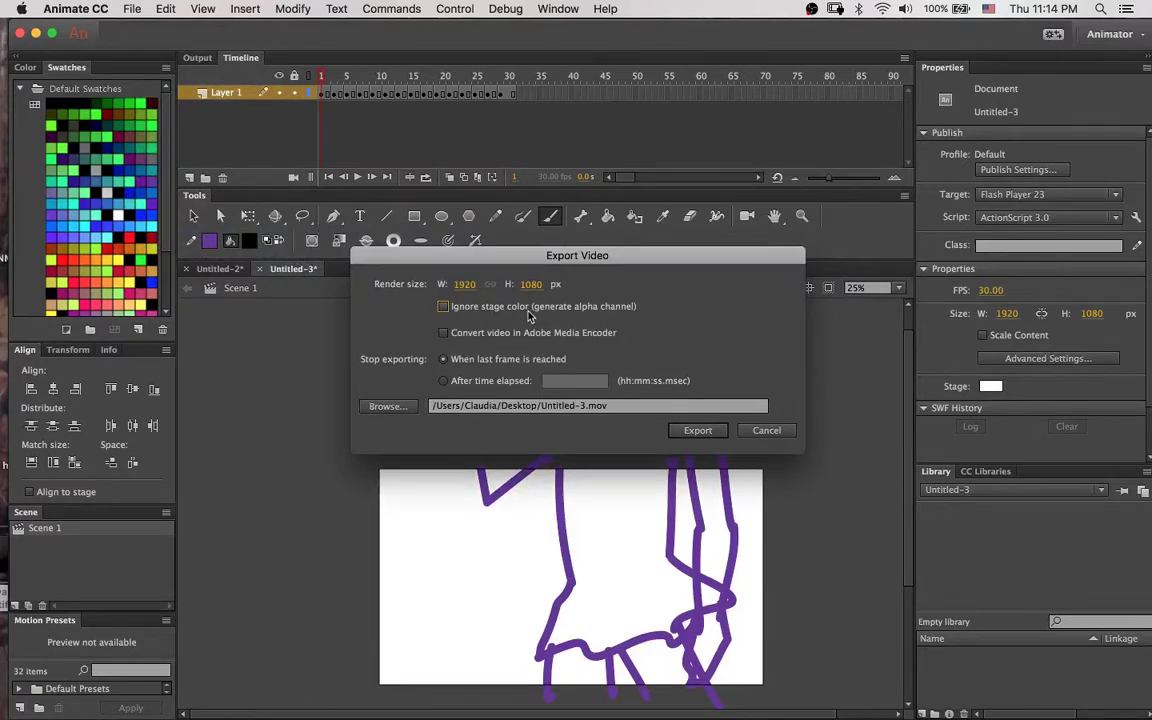
pyautogui.click(502, 406)
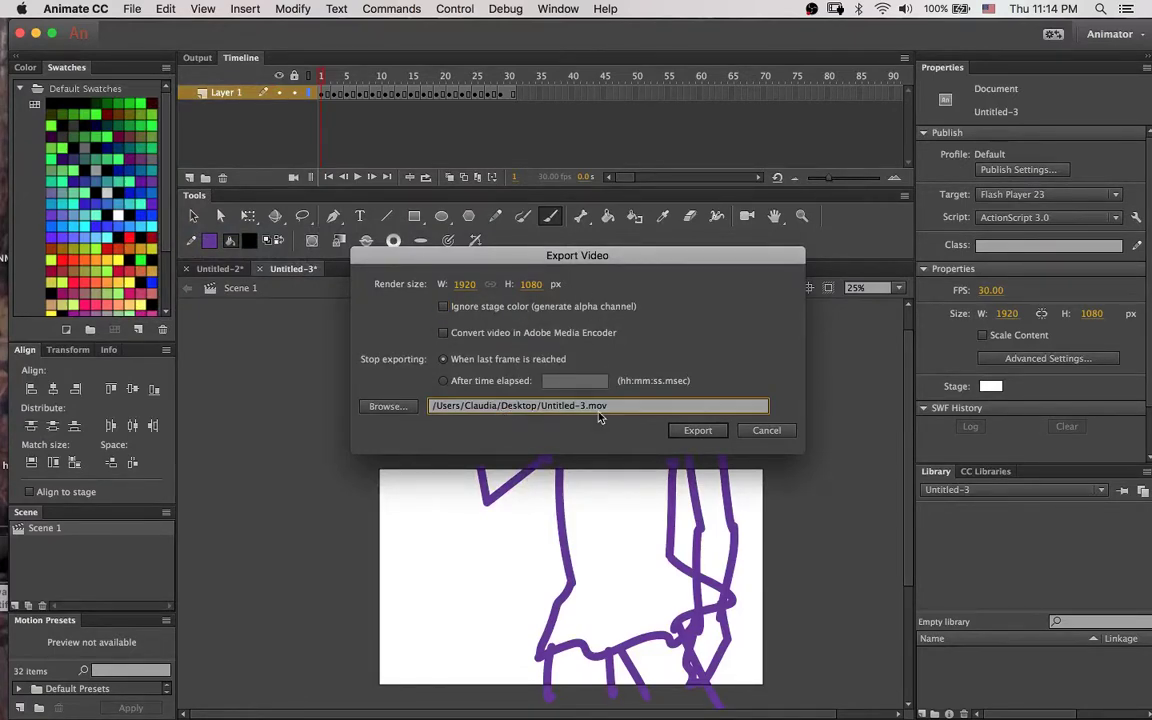
pyautogui.click(388, 406)
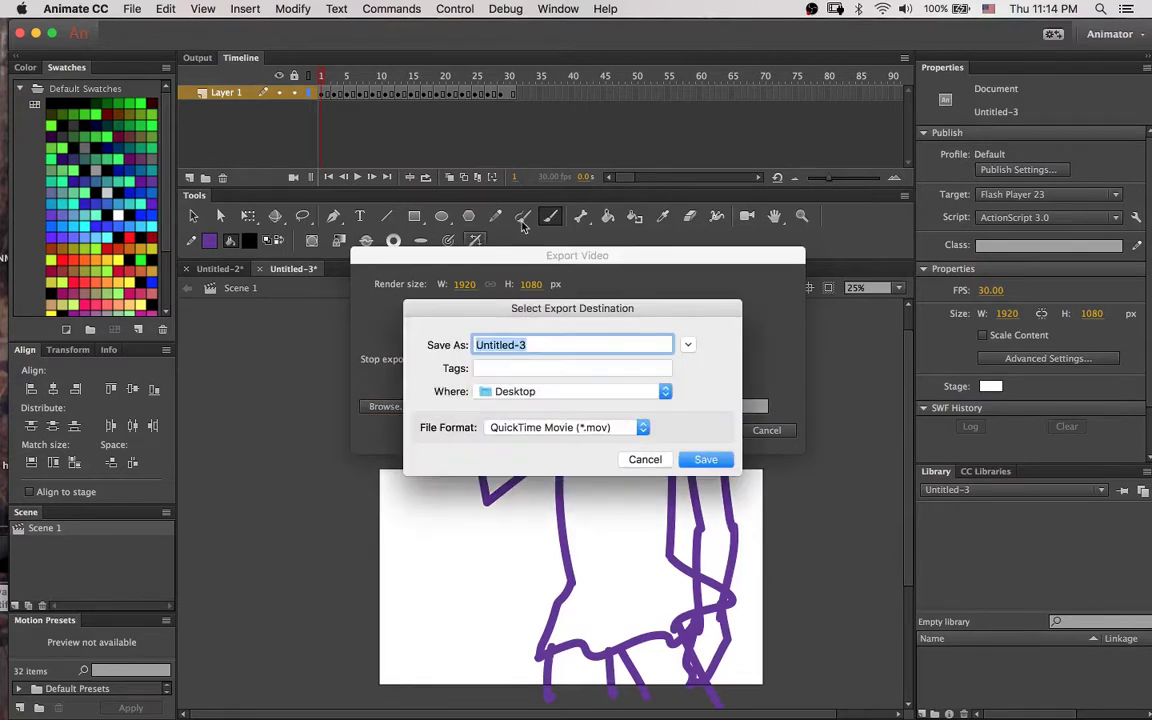
pyautogui.click(545, 344)
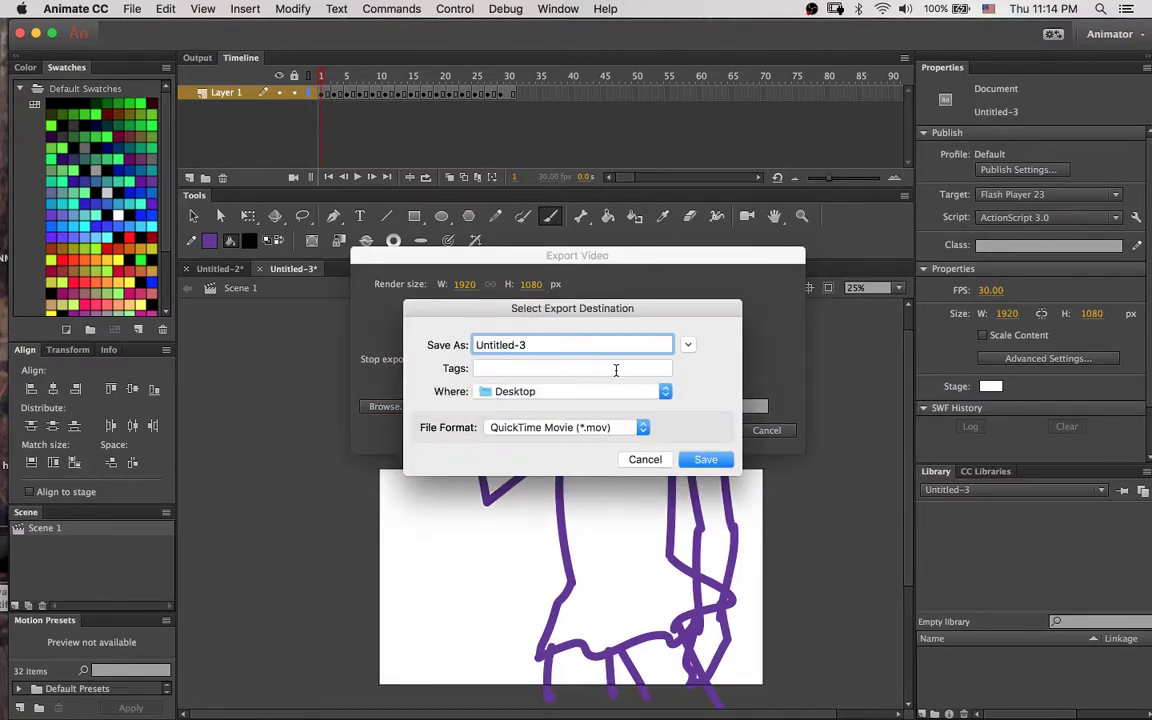
pyautogui.press('BackSpace')
pyautogui.press('BackSpace')
pyautogui.press('BackSpace')
pyautogui.press('BackSpace')
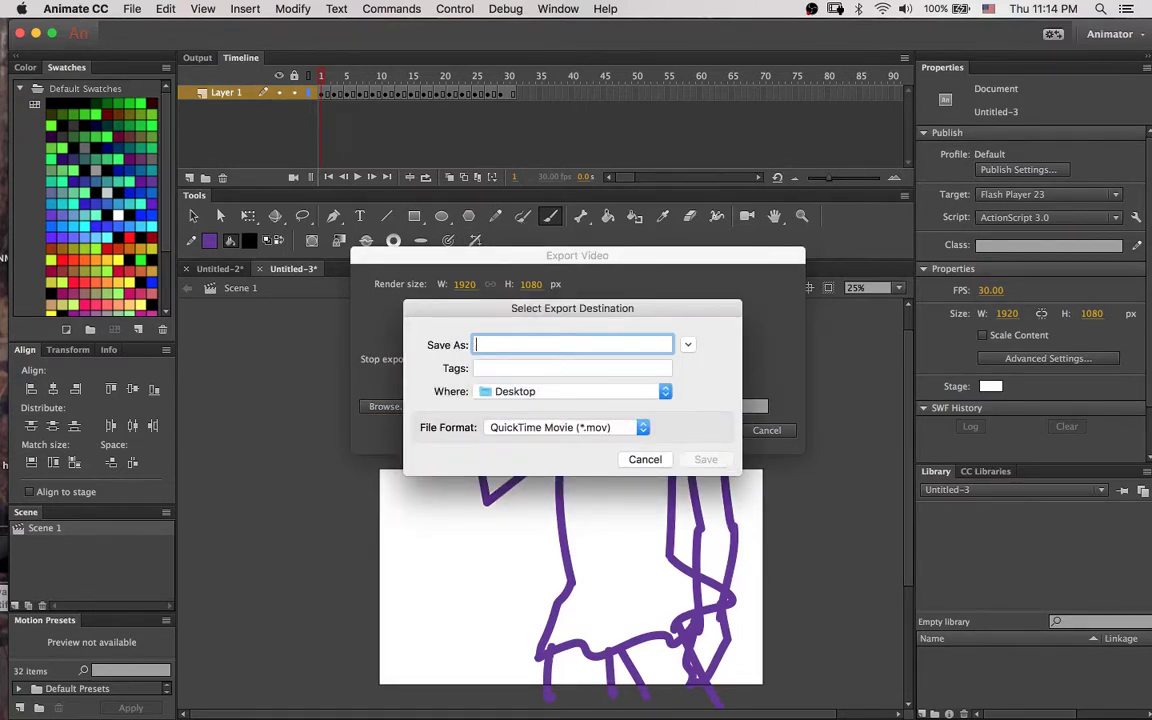
pyautogui.write('rotoscope demo')
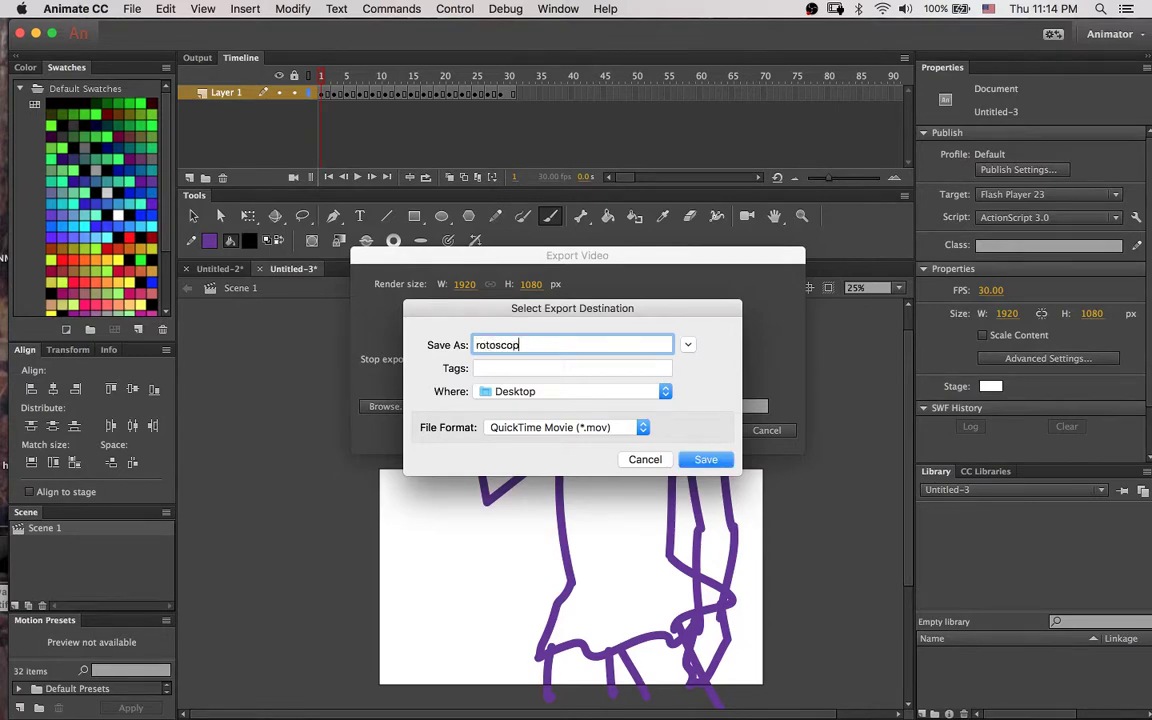